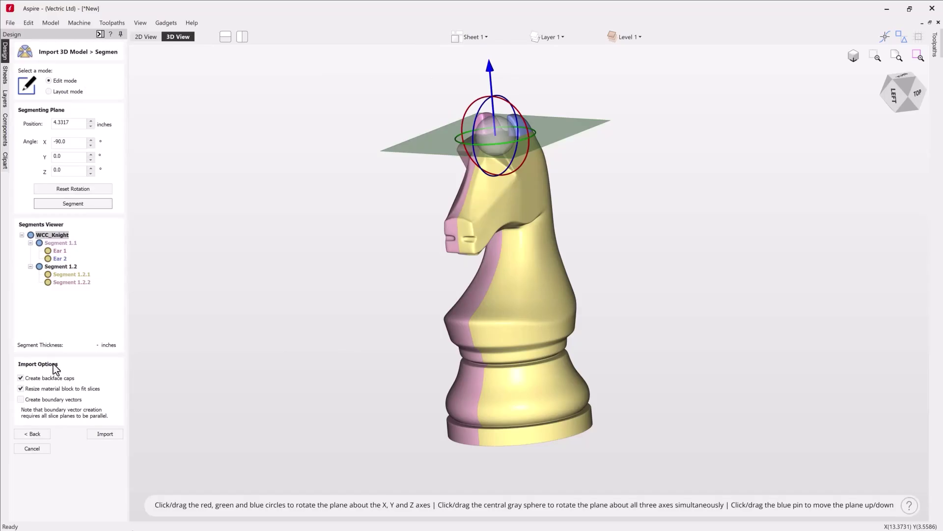
left_click(51, 92)
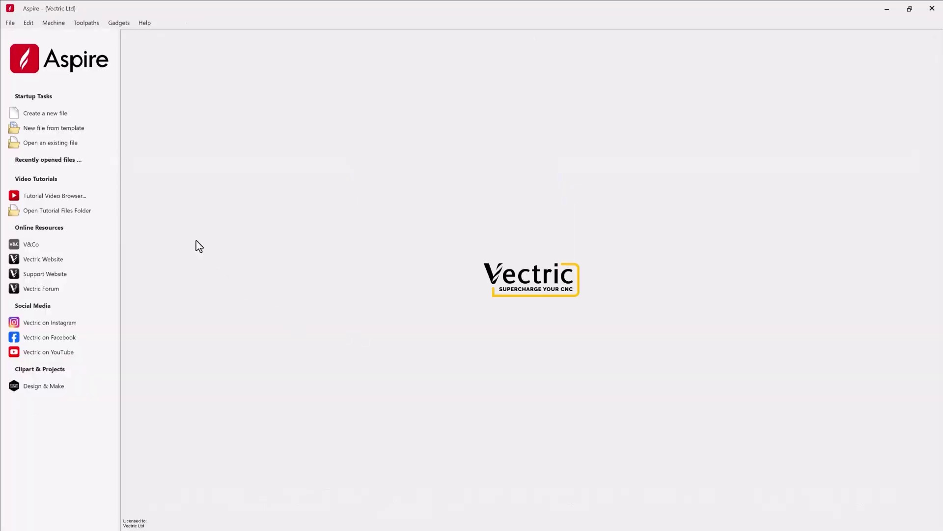
Create a new single-sided job of 12 x 12 x 2 inches with Very High modeling resolution and Canadian Maple material.
left_click(57, 110)
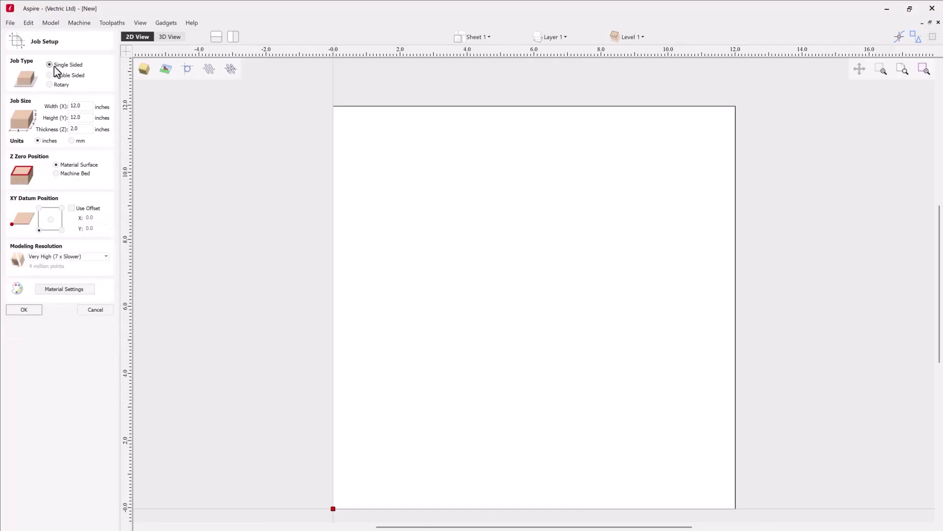
left_click(88, 118)
left_click(90, 128)
left_click(96, 258)
left_click(97, 257)
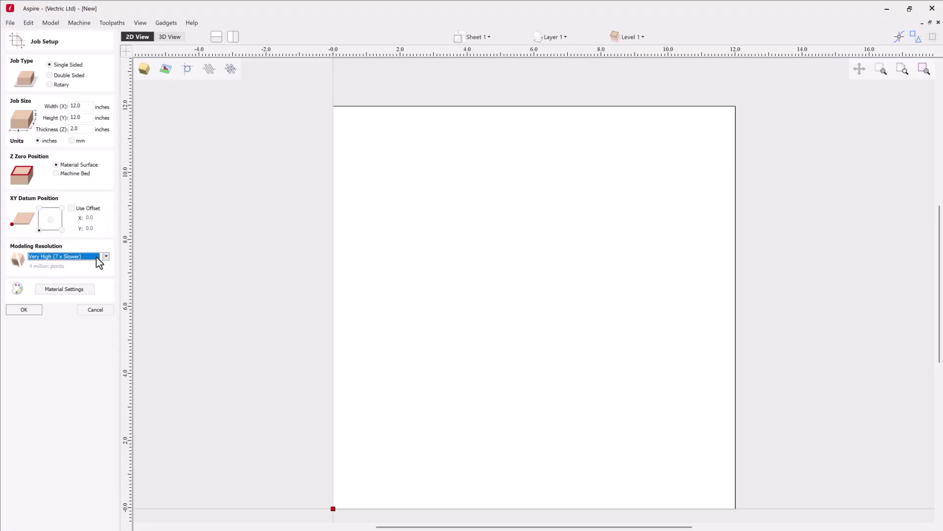
left_click(78, 291)
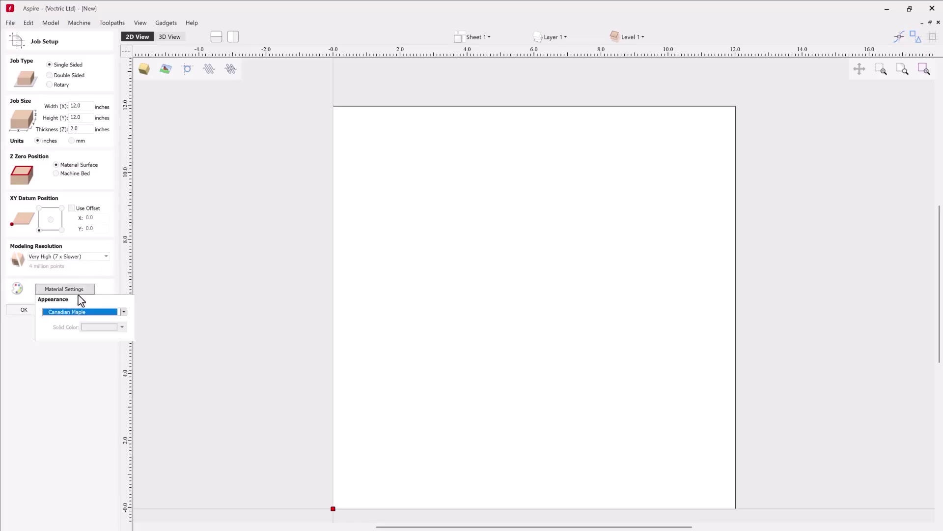
left_click(29, 292)
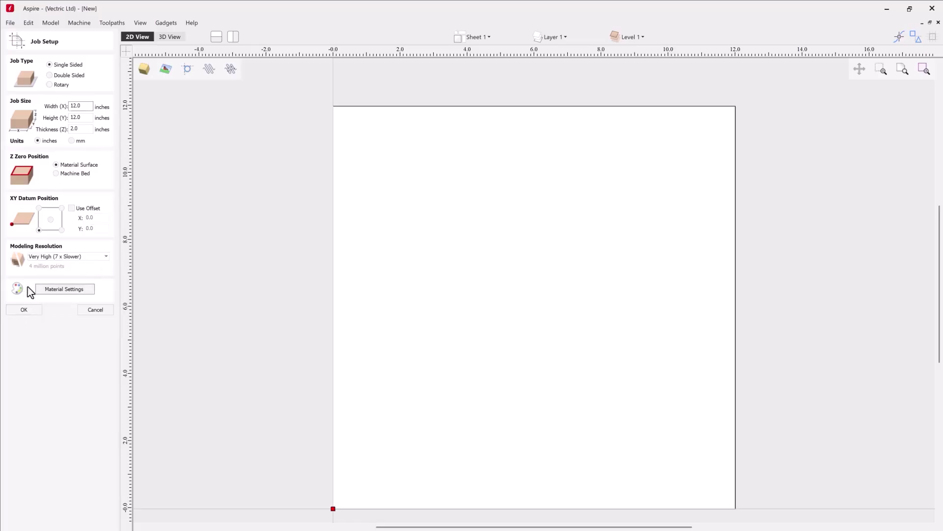
left_click(26, 315)
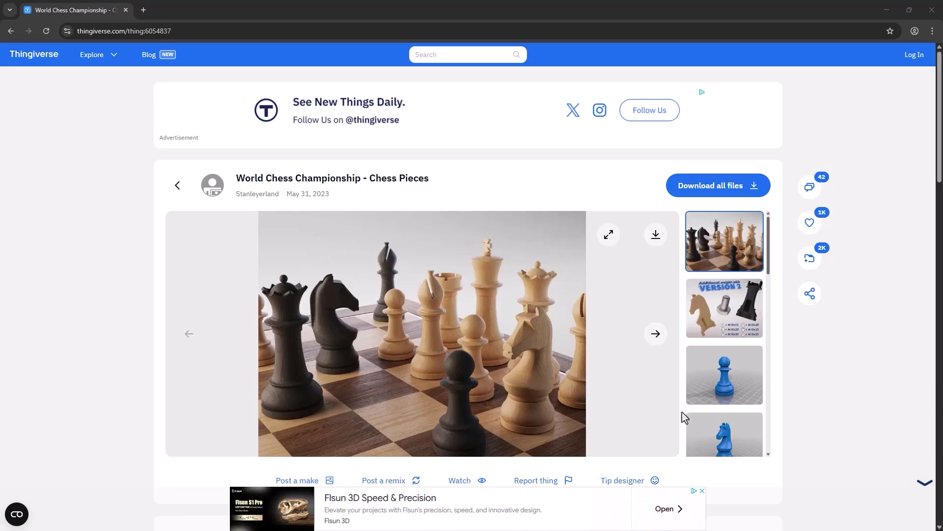
left_click(712, 439)
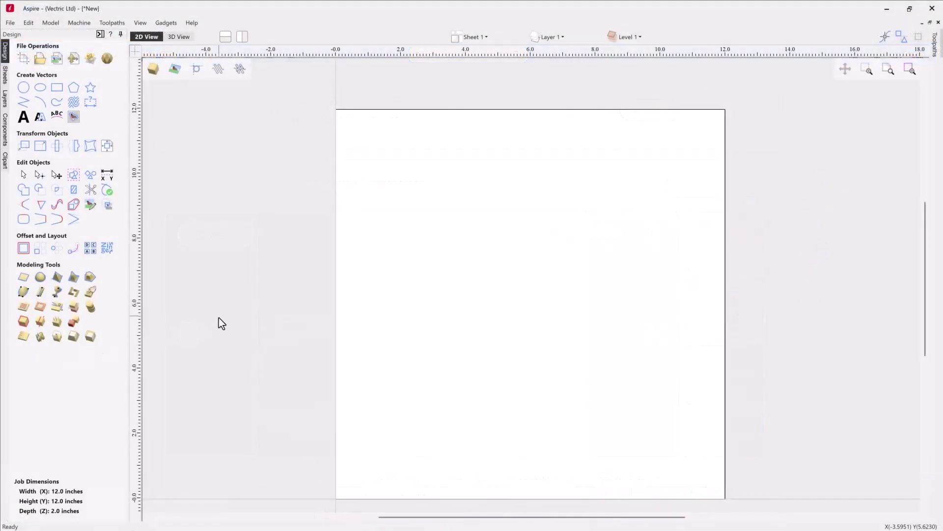
Load WCC_Knight.stl as a 3D model for import into the job.
left_click(73, 65)
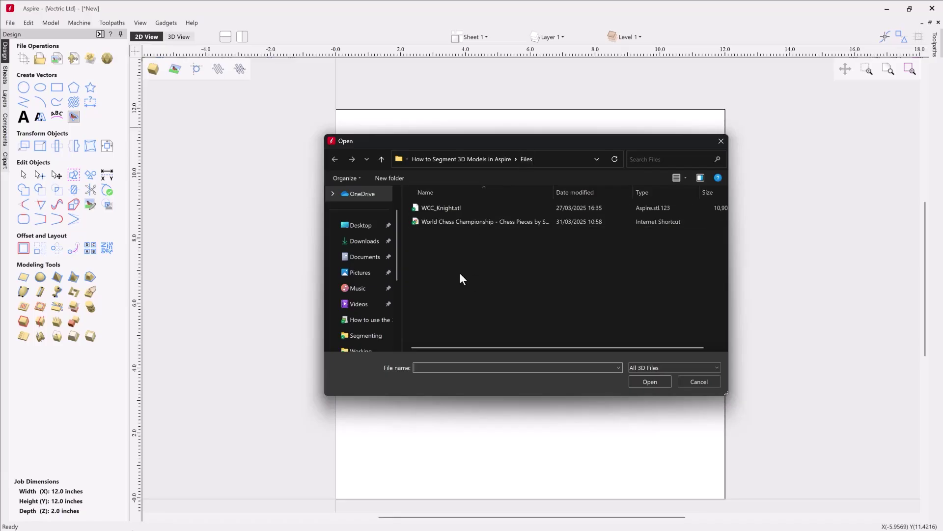
left_click(438, 208)
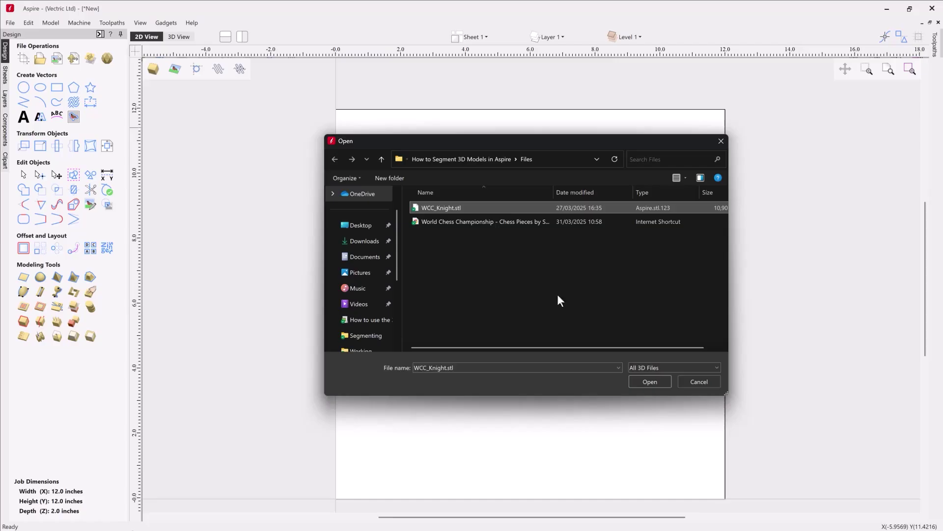
left_click(650, 381)
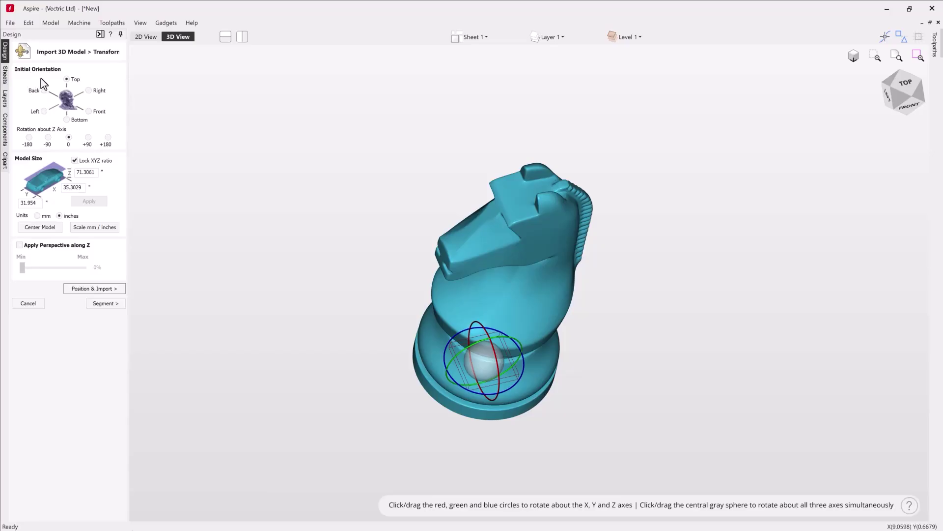
Try the Right, Front, Bottom, Left and Back initial orientations on the knight, and return it to Top.
left_click(89, 91)
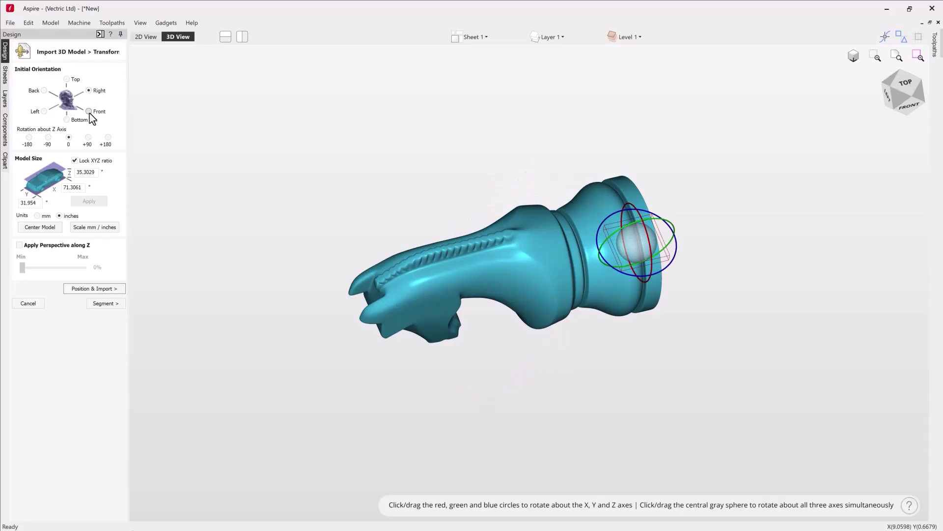
left_click(89, 112)
left_click(67, 120)
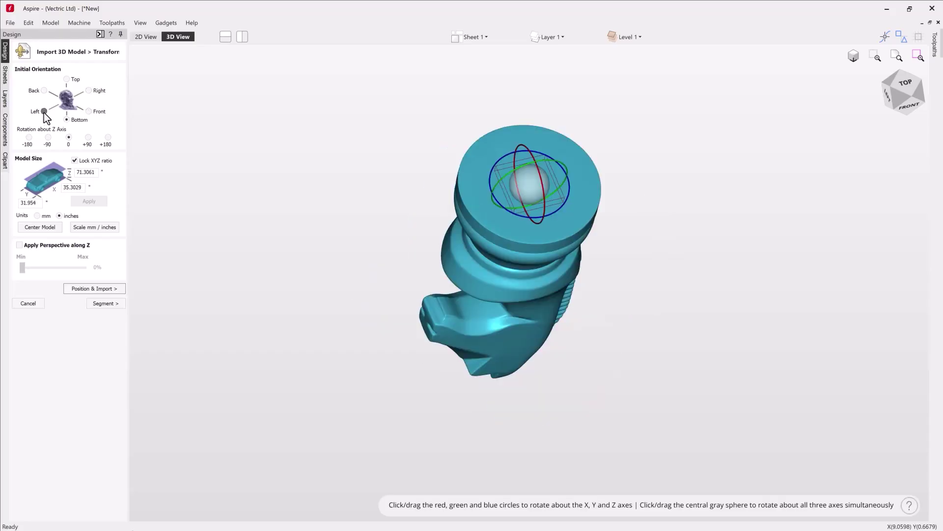
left_click(44, 111)
left_click(43, 90)
left_click(67, 79)
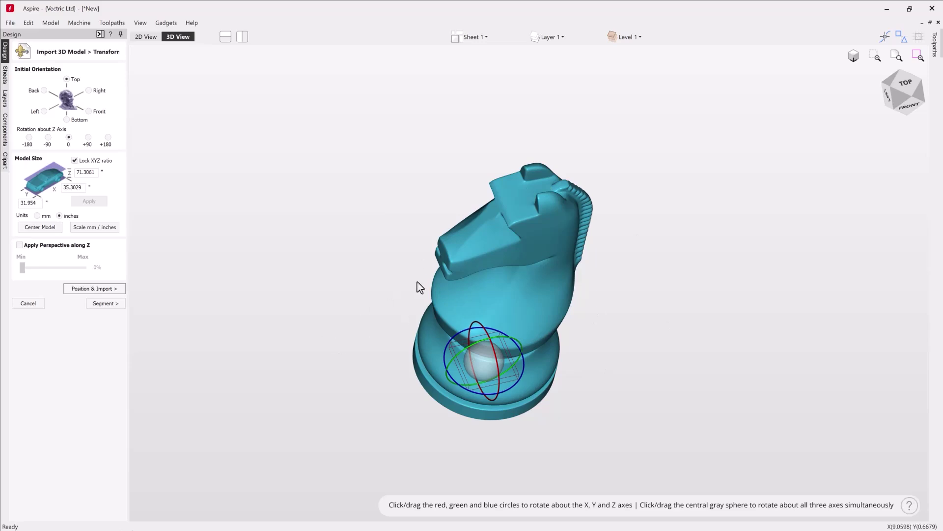
Try rotating the knight about the Z axis by -90, -180, +90 and +180 degrees, and return the rotation to 0.
left_click(48, 138)
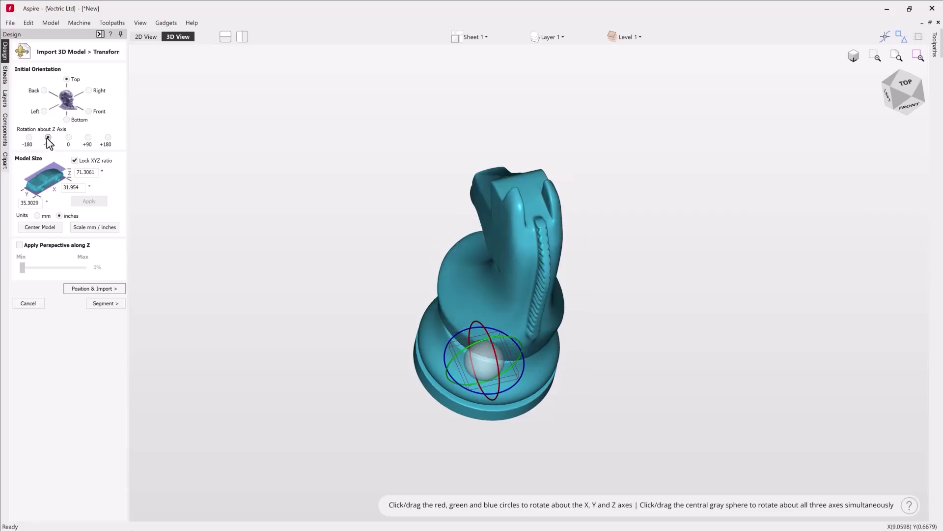
left_click(28, 137)
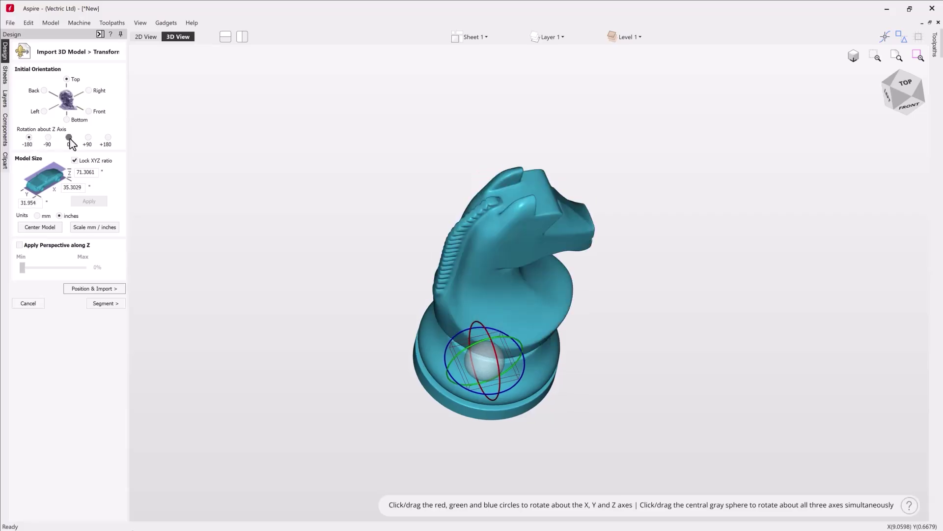
left_click(69, 138)
left_click(88, 137)
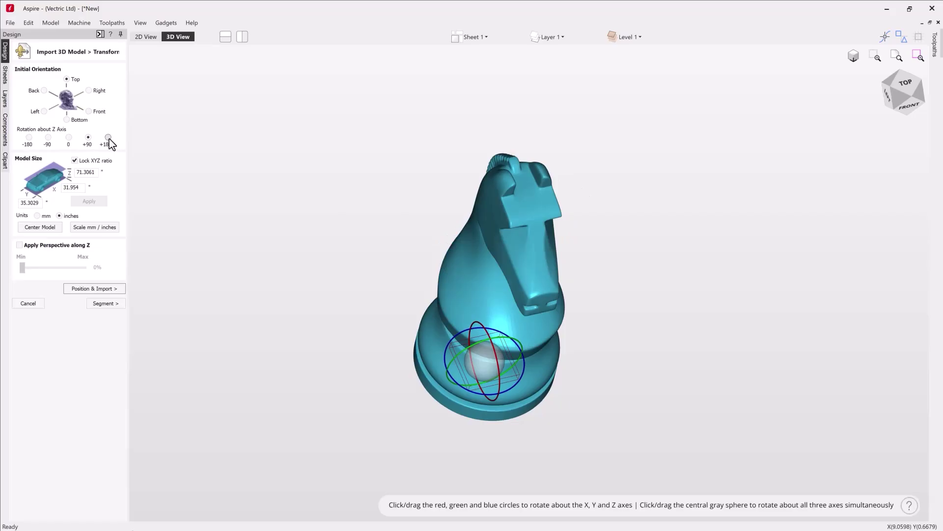
left_click(108, 137)
left_click(69, 138)
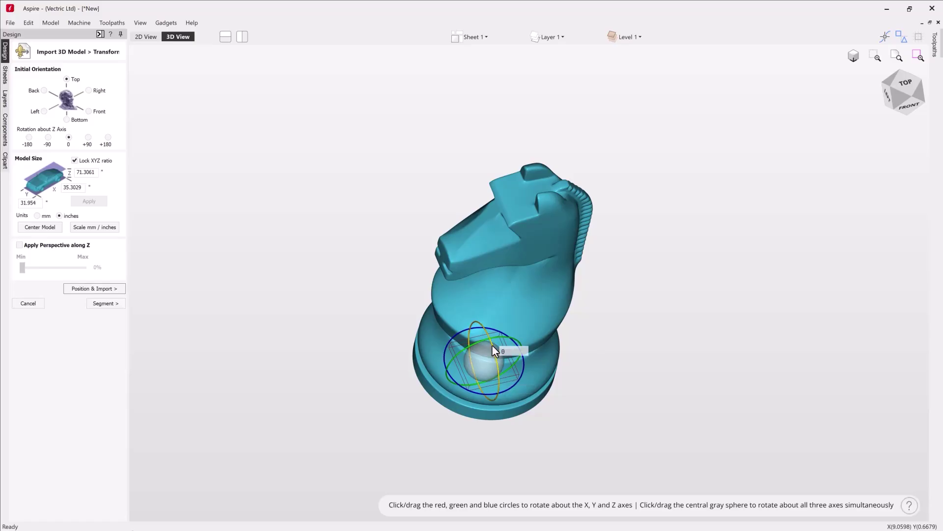
Try rotating the knight about the X axis and freely about all axes, and reset its initial orientation to Top.
left_click_drag(492, 346, 465, 351)
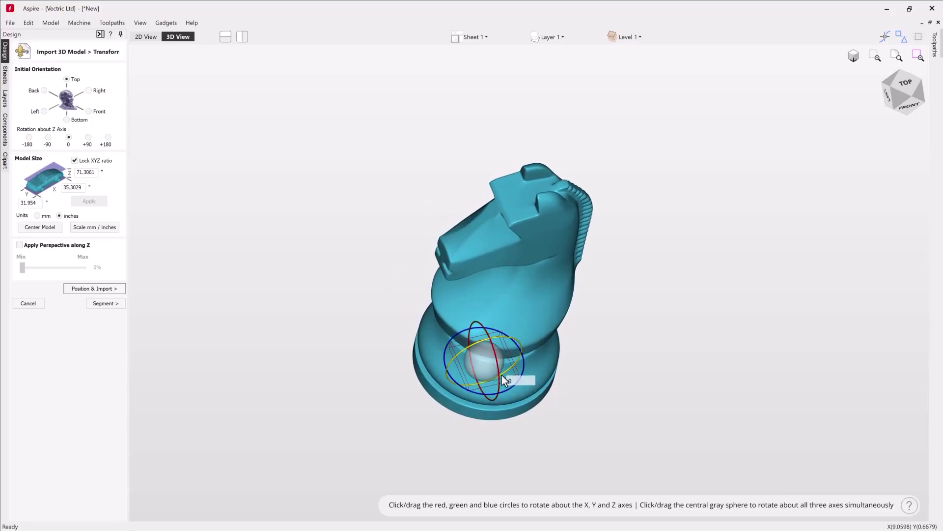
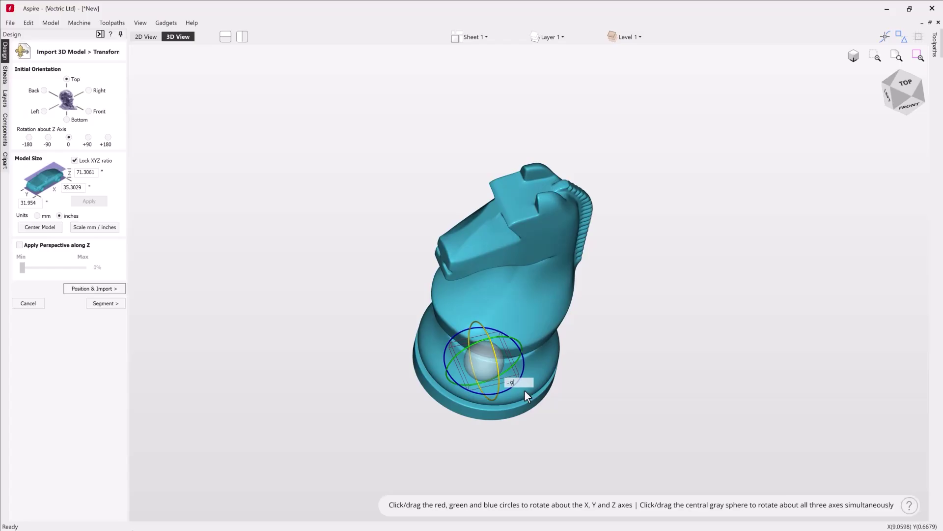
key("Return")
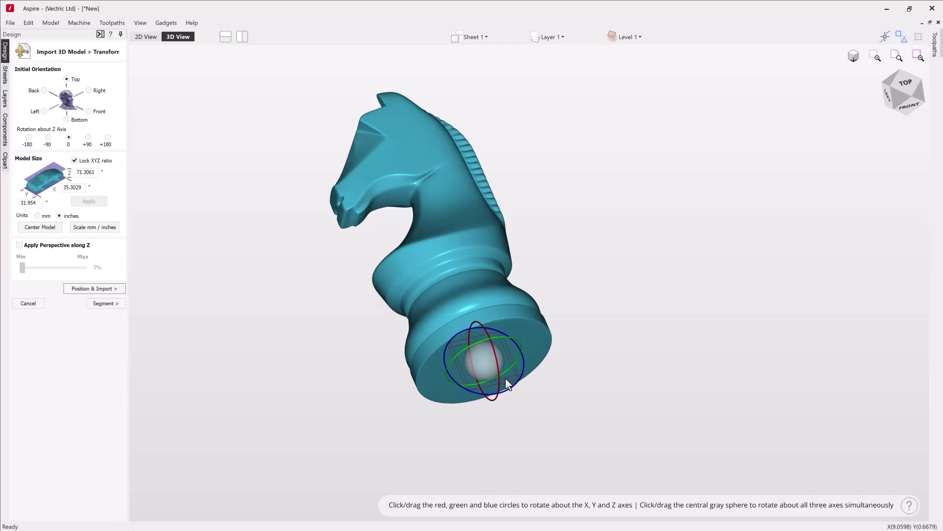
left_click_drag(490, 366, 492, 335)
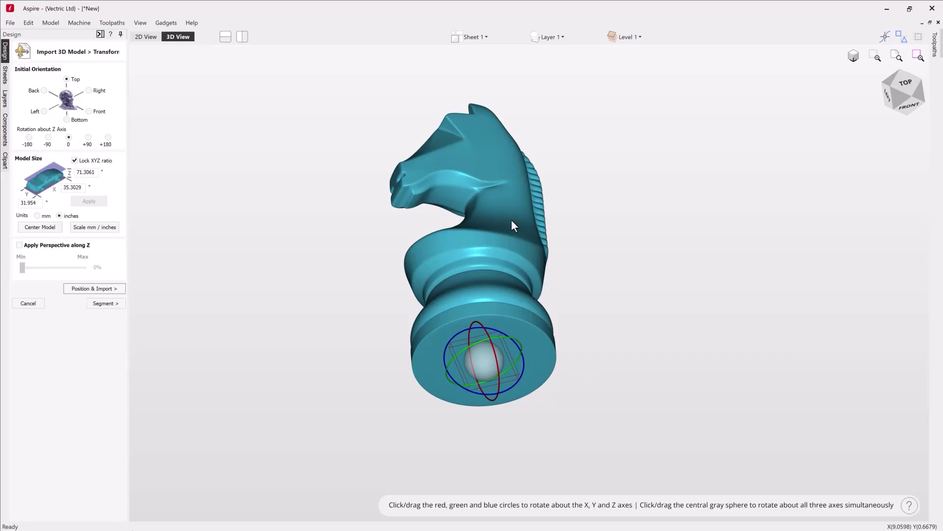
left_click_drag(480, 367, 540, 408)
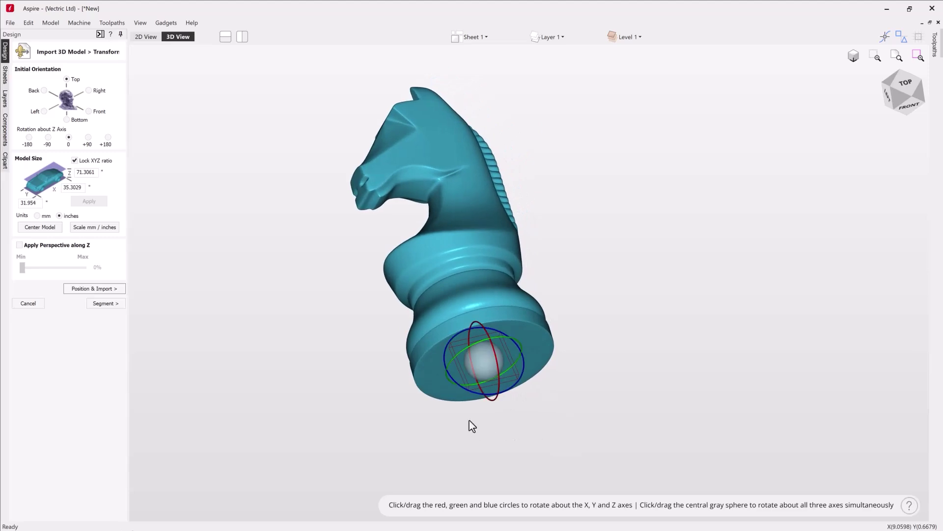
mouse_move(445, 355)
left_mouse_down()
mouse_move(442, 366)
mouse_move(442, 352)
left_mouse_up()
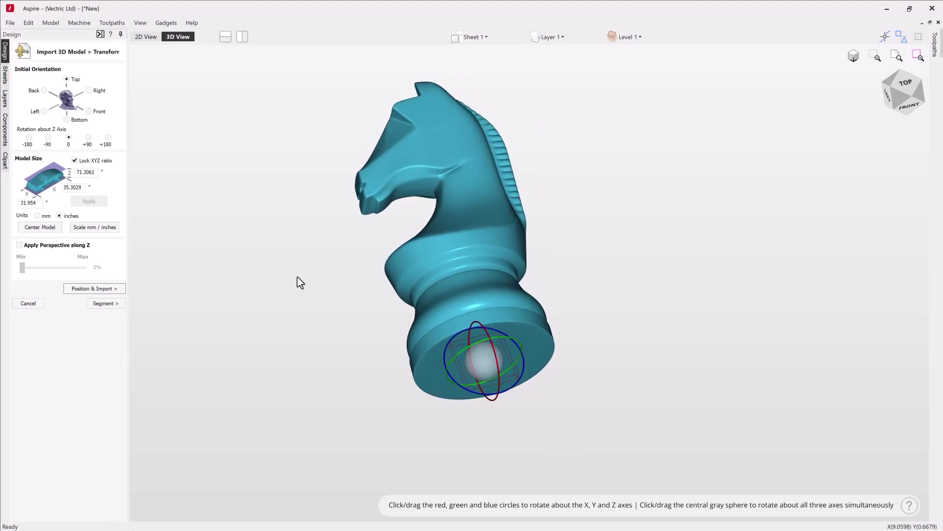
left_click(89, 91)
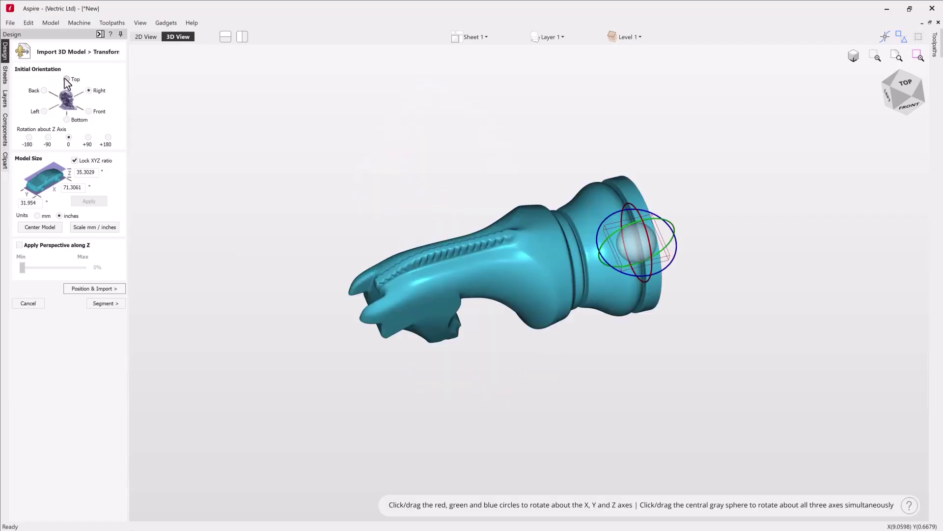
left_click(66, 79)
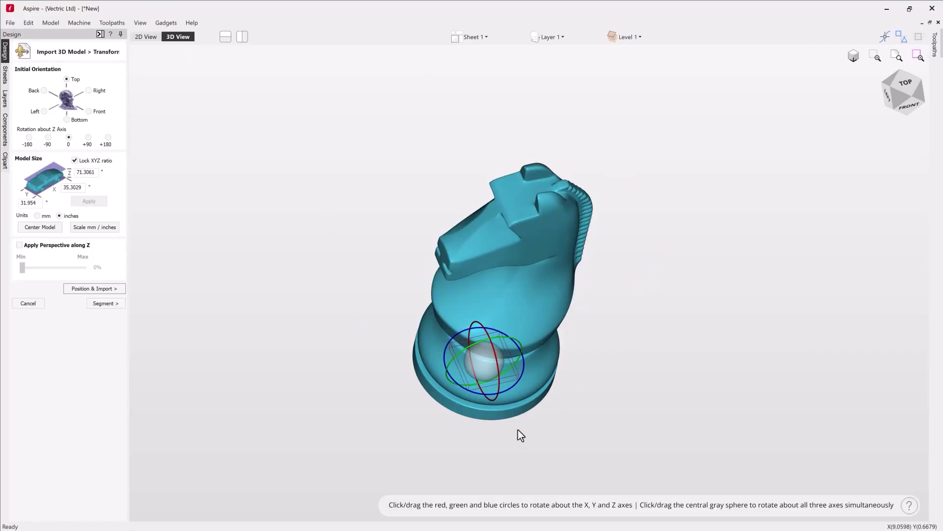
Rotate the knight -90 degrees about the X axis and center the model on the job.
mouse_move(499, 386)
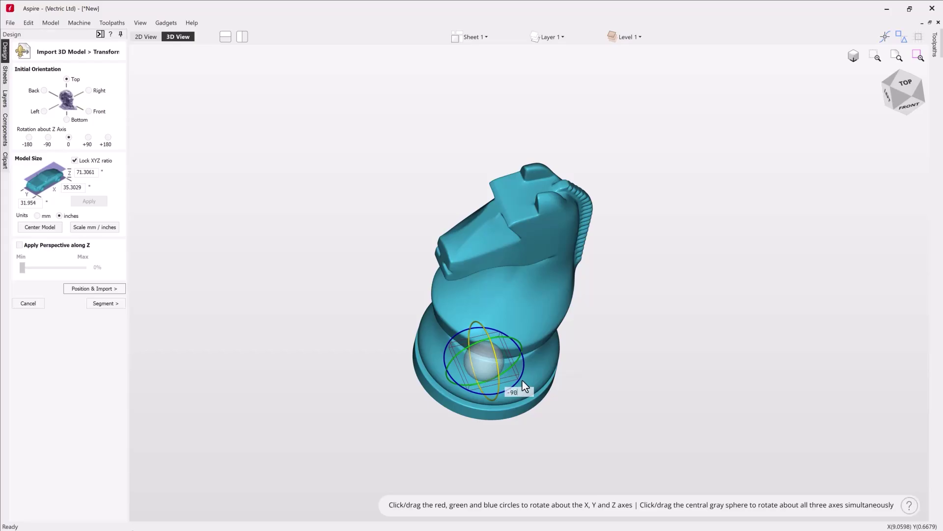
type("-90")
key("Return")
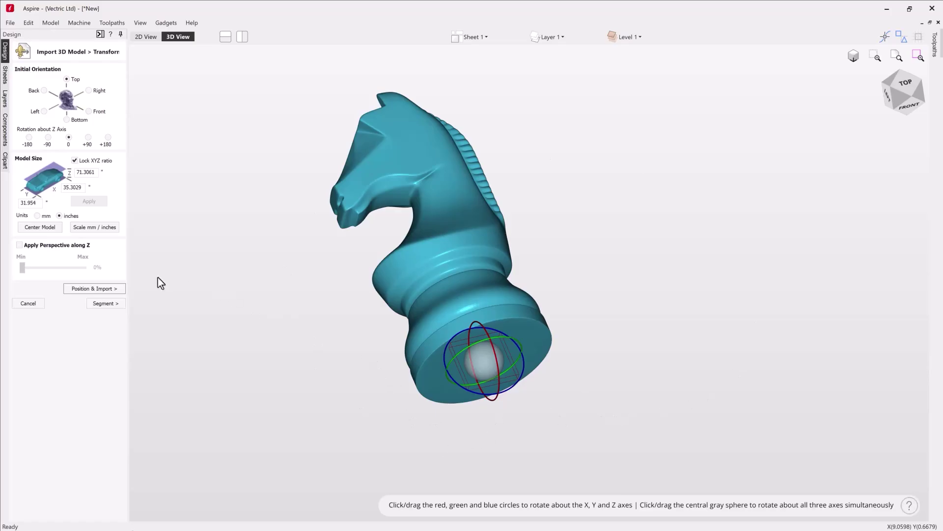
left_click(51, 231)
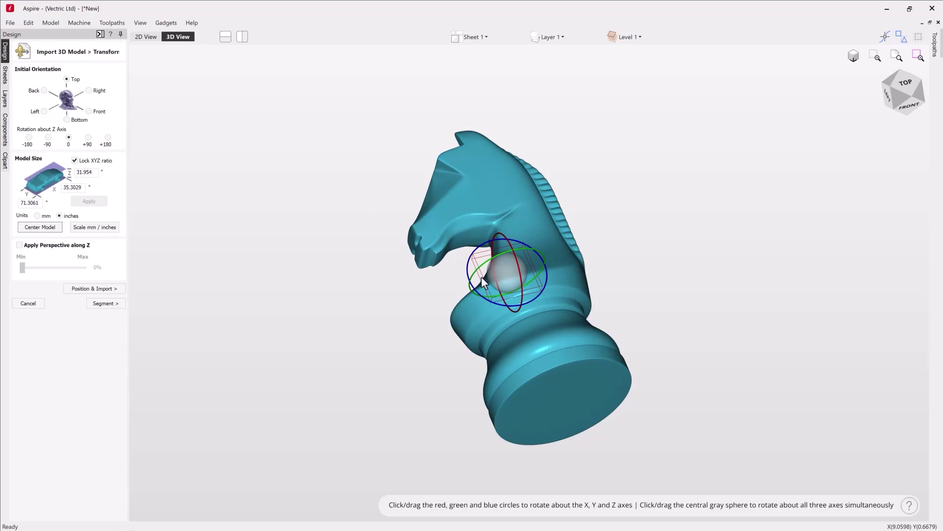
Scale the knight proportionally to a Y size of 10 inches with the XYZ ratio locked.
mouse_move(538, 278)
left_click(38, 202)
double_click(38, 203)
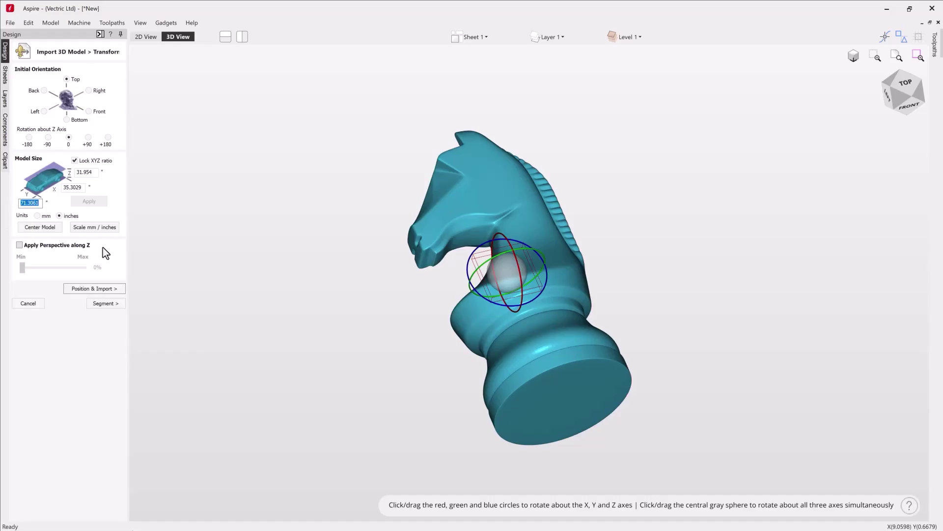
type("10")
left_click(94, 202)
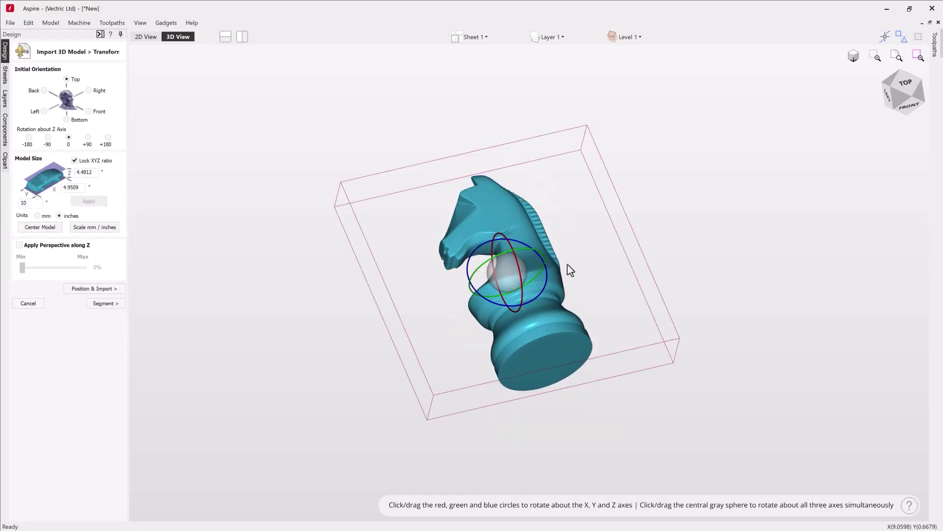
Proceed to the position and import stage and inspect where the modeling plane cuts through the knight.
left_click(907, 86)
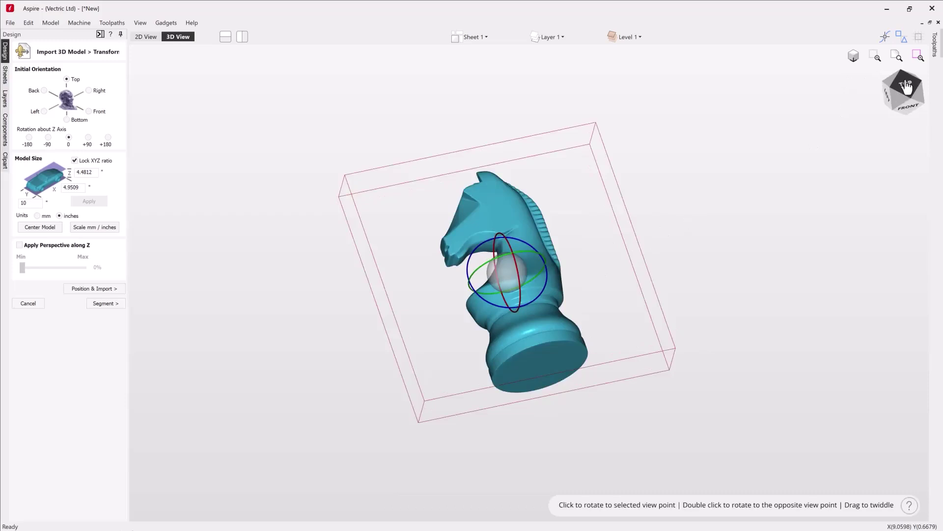
left_click_drag(355, 414, 595, 342)
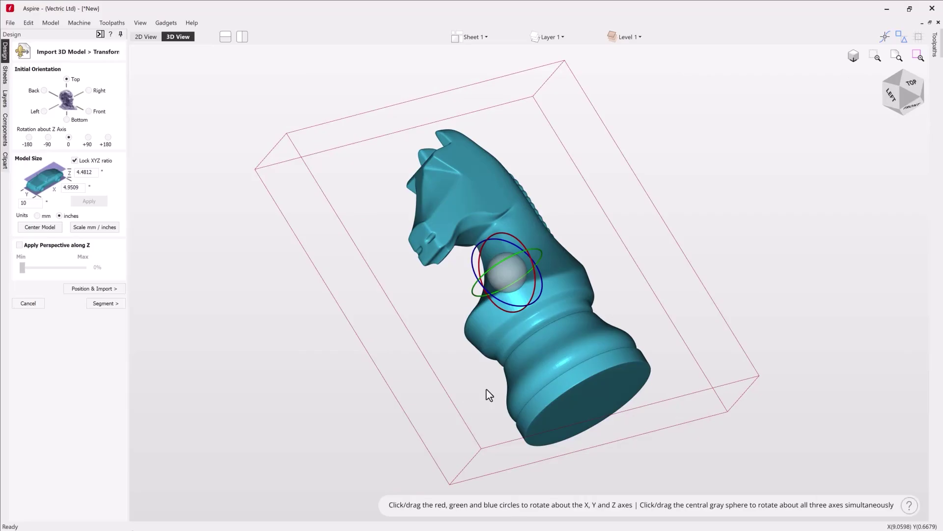
left_click(89, 290)
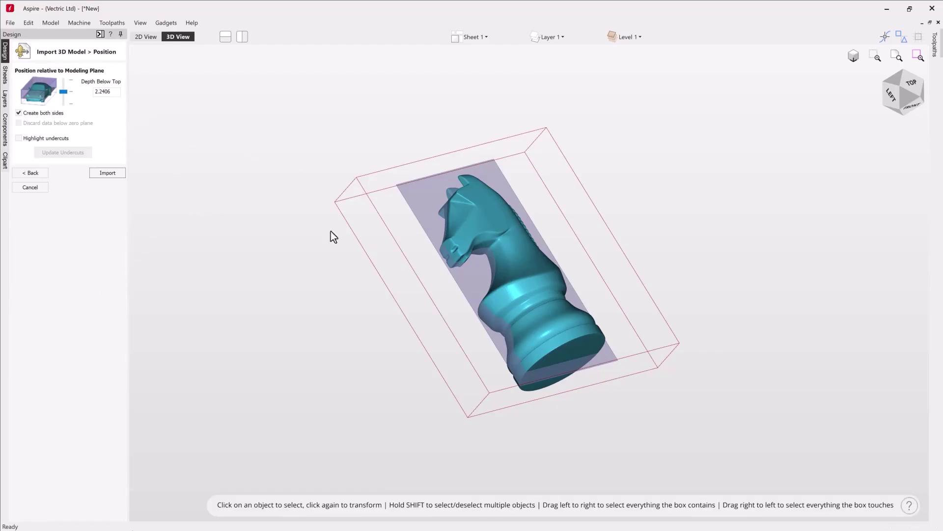
left_click_drag(389, 320, 387, 193)
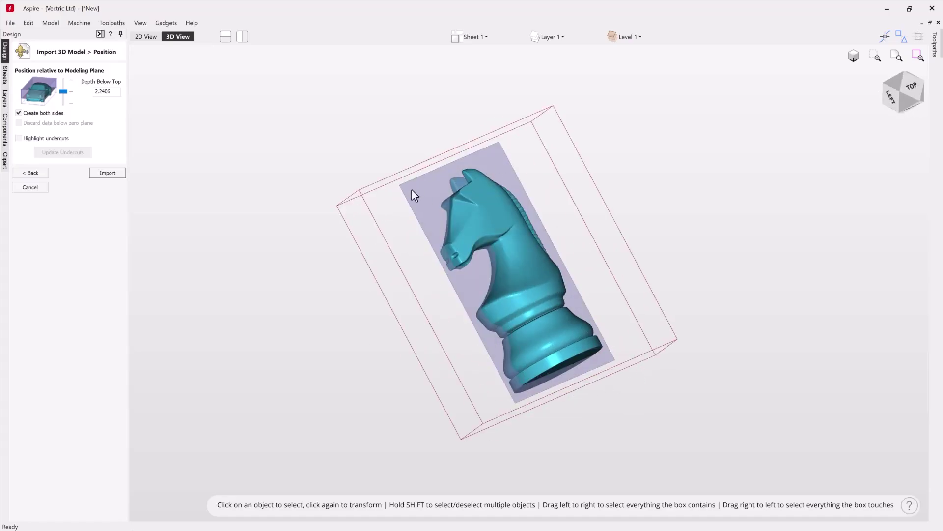
left_click_drag(375, 362, 539, 268)
left_click_drag(362, 367, 434, 241)
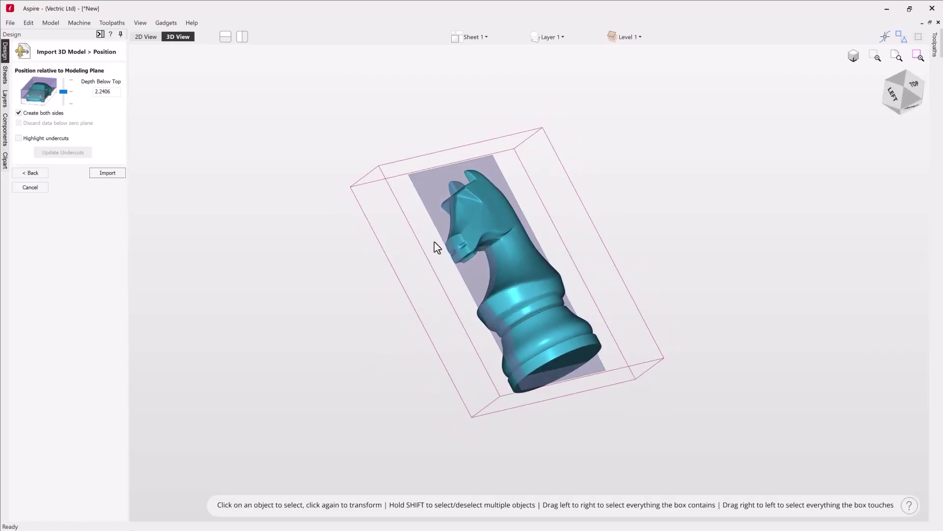
Try shifting the modeling plane up and down through the knight, and return it to the middle of the model.
left_click_drag(428, 193, 431, 300)
left_click_drag(64, 93, 64, 99)
left_click_drag(369, 238, 524, 225)
left_click_drag(63, 98, 64, 90)
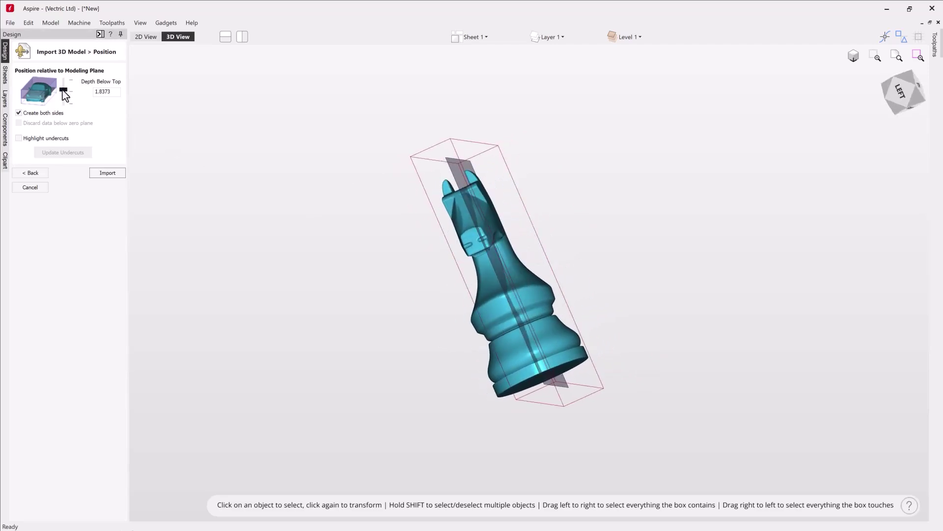
left_click(72, 94)
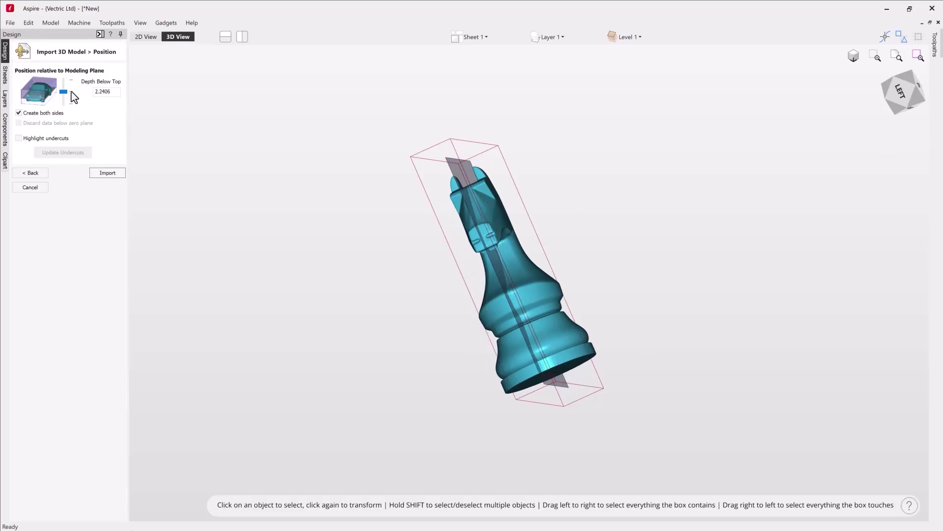
left_click_drag(448, 269, 263, 301)
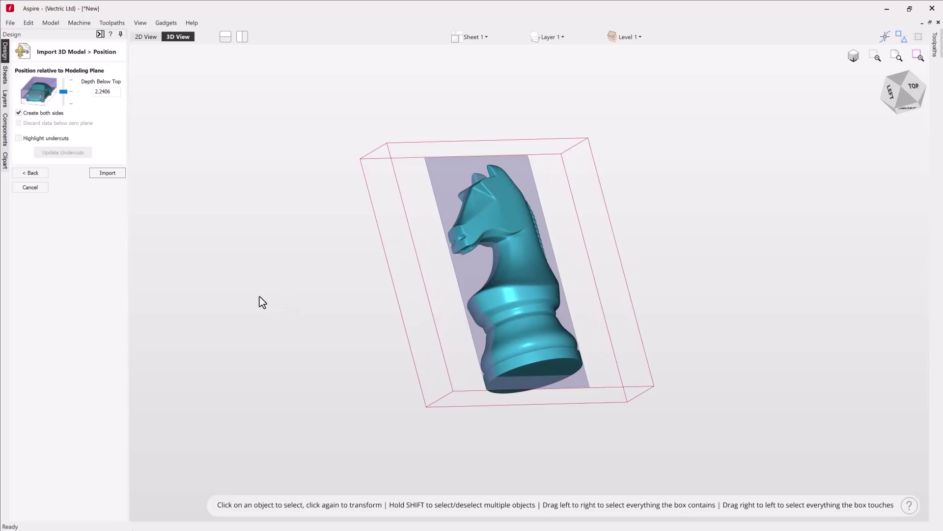
Try turning off the creation of both sides, and enable it again.
left_click(19, 114)
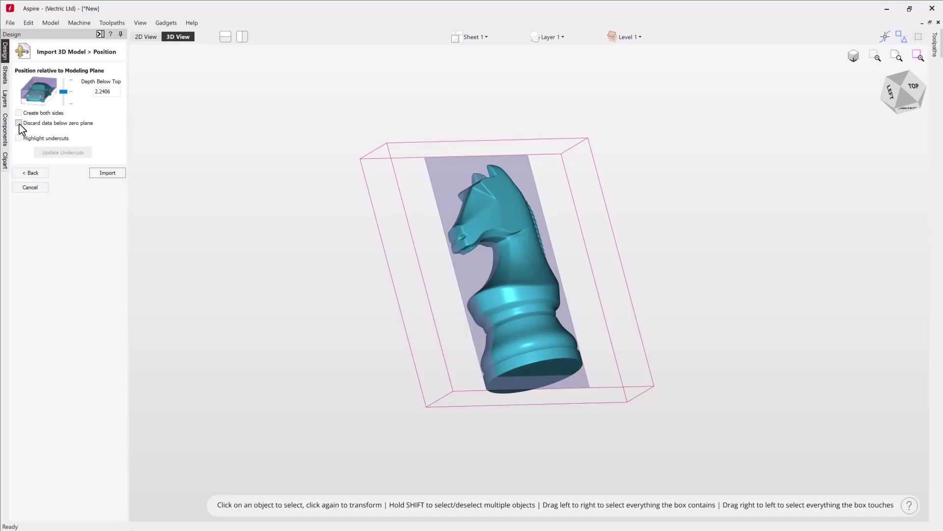
left_click(20, 114)
left_click_drag(288, 358, 331, 358)
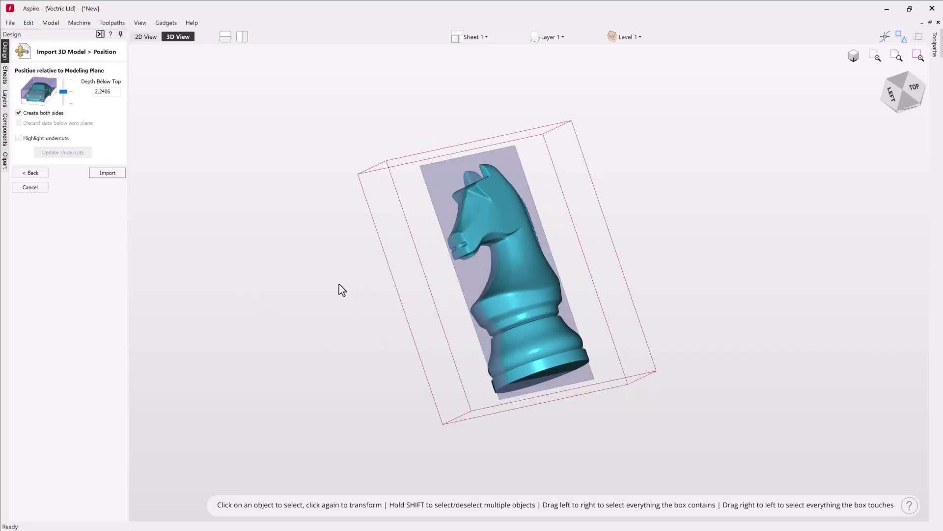
Highlight the knight's undercuts, inspect them around the ears, and import both sides of the model.
left_click(19, 138)
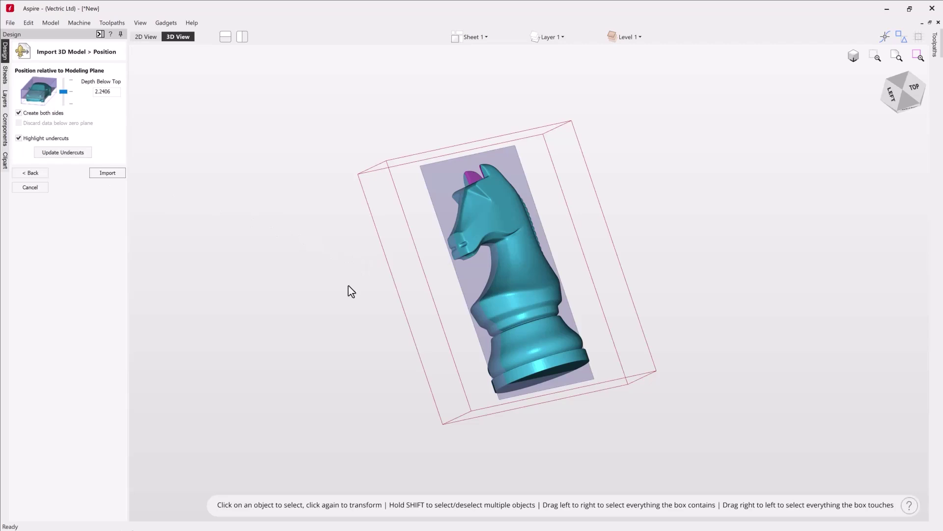
left_click_drag(354, 295, 446, 296)
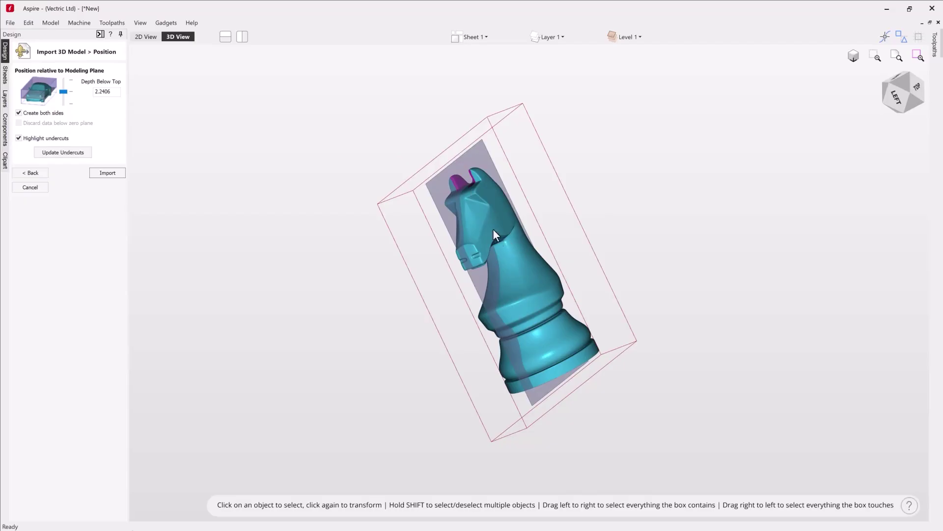
left_click_drag(522, 305, 594, 367)
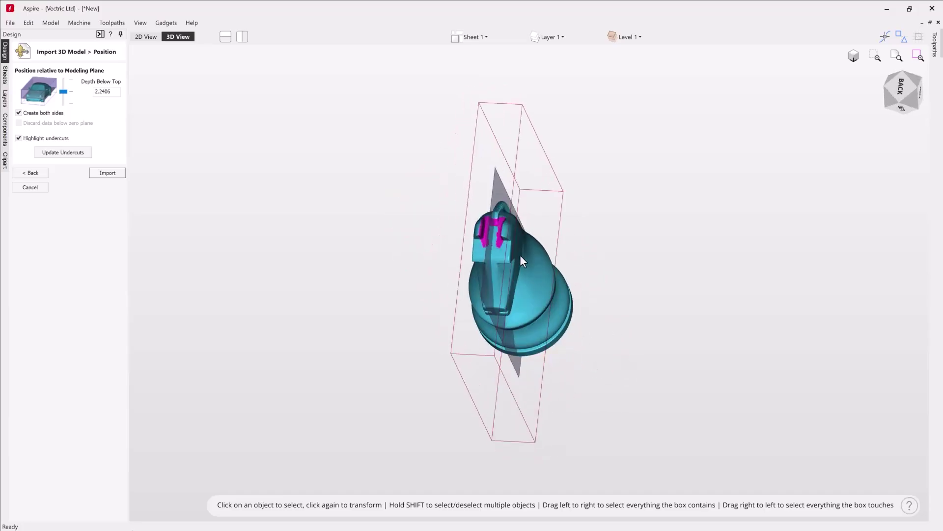
left_click_drag(618, 378, 625, 236)
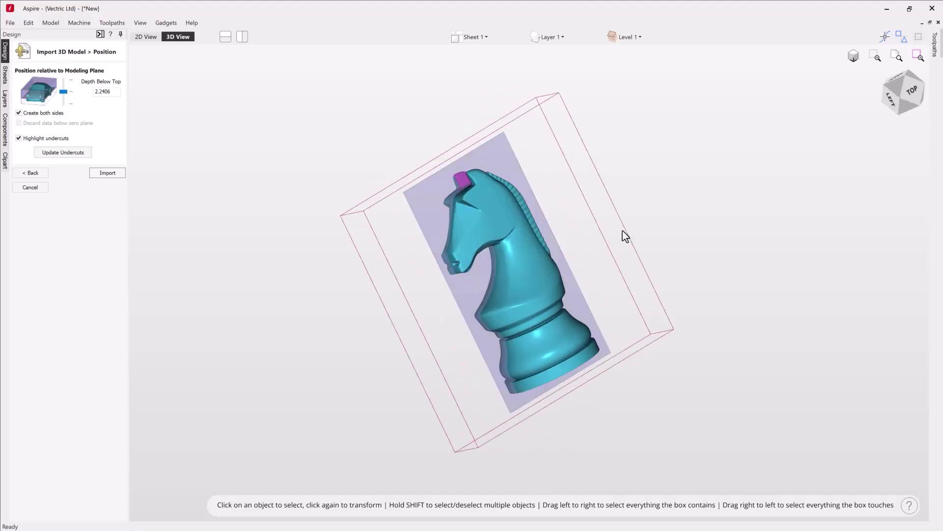
left_click(108, 174)
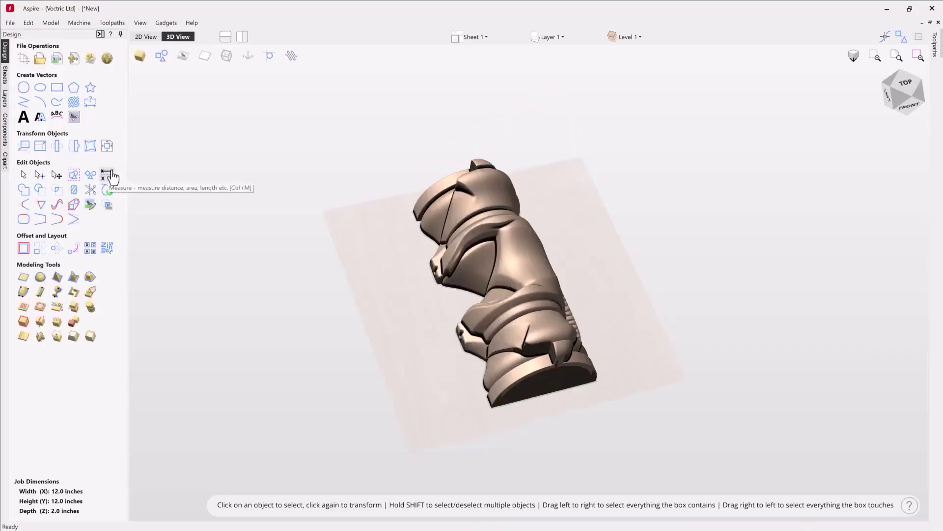
Separate the overlapping top and bottom knight halves so they lie side by side on the material.
left_click(526, 267)
left_click(525, 268)
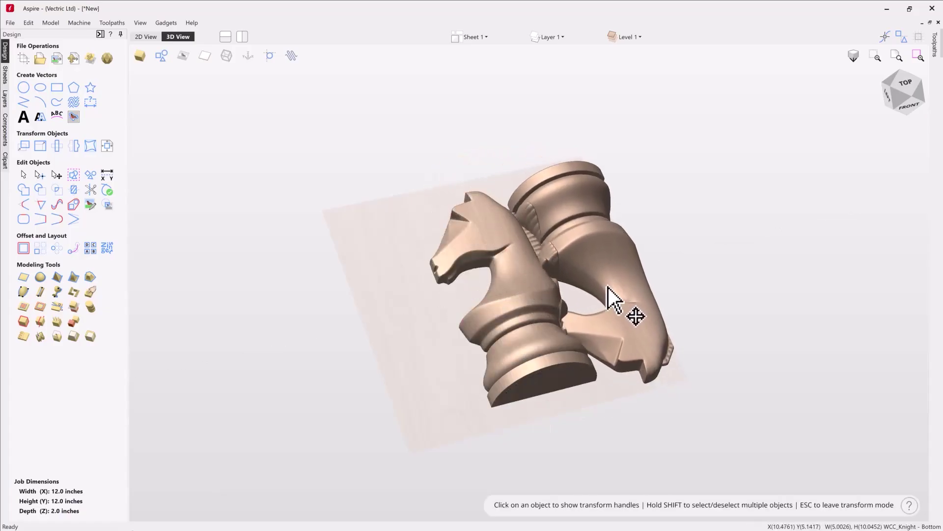
left_click(584, 285)
left_click(523, 288)
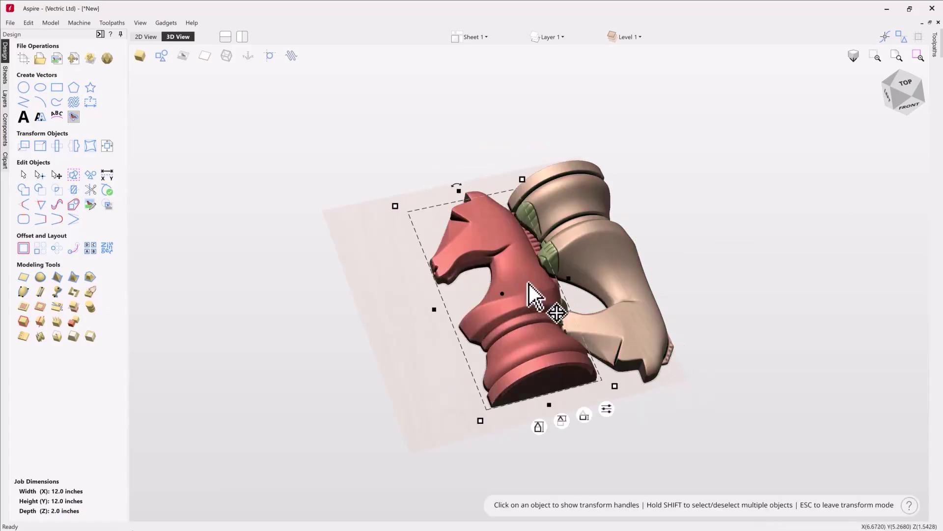
left_click_drag(523, 288, 463, 314)
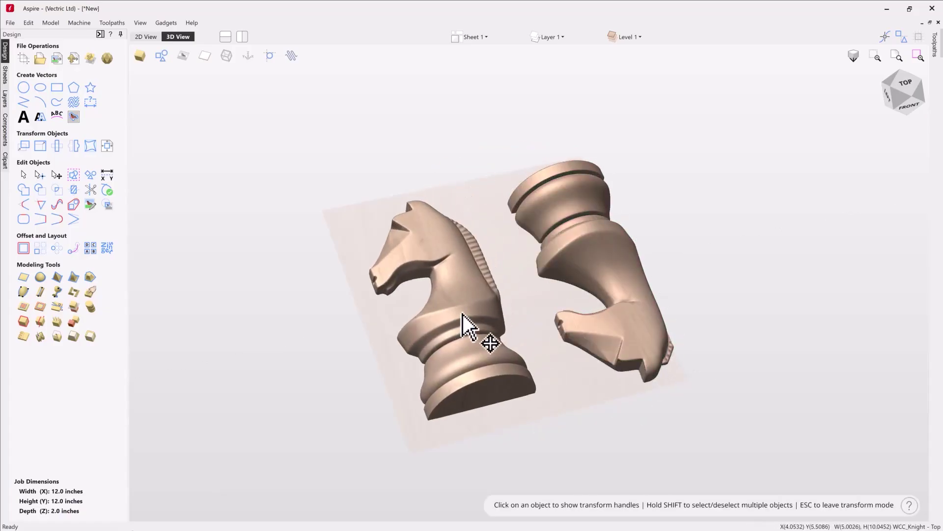
left_click(610, 244)
left_click_drag(610, 247, 597, 264)
Examine the two separated knight halves and their curved outer surfaces from several angles.
left_click_drag(490, 459, 688, 309)
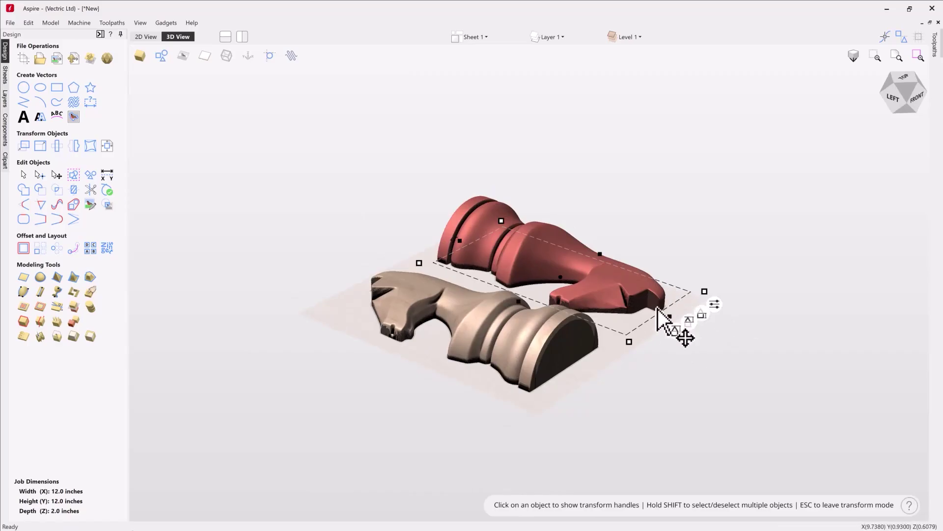
mouse_move(653, 353)
left_mouse_down()
mouse_move(642, 378)
mouse_move(652, 353)
left_mouse_up()
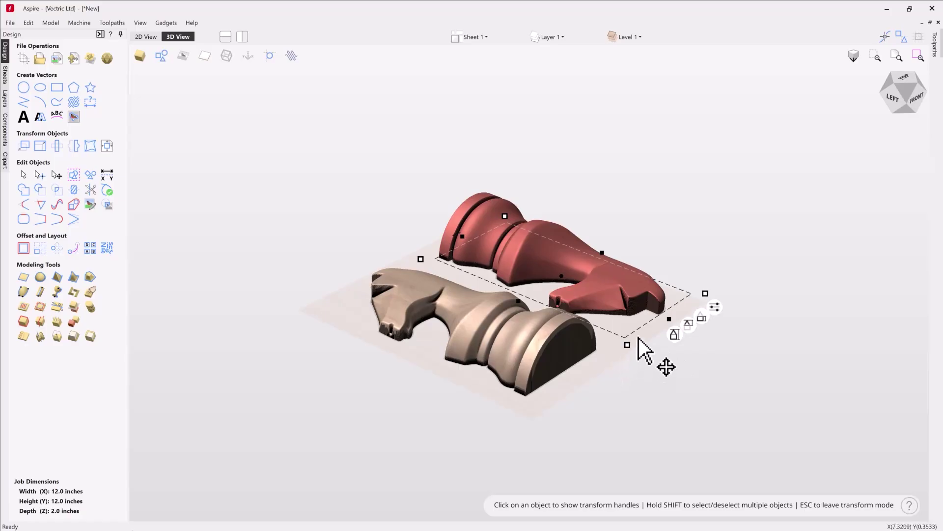
left_click_drag(634, 384, 648, 342)
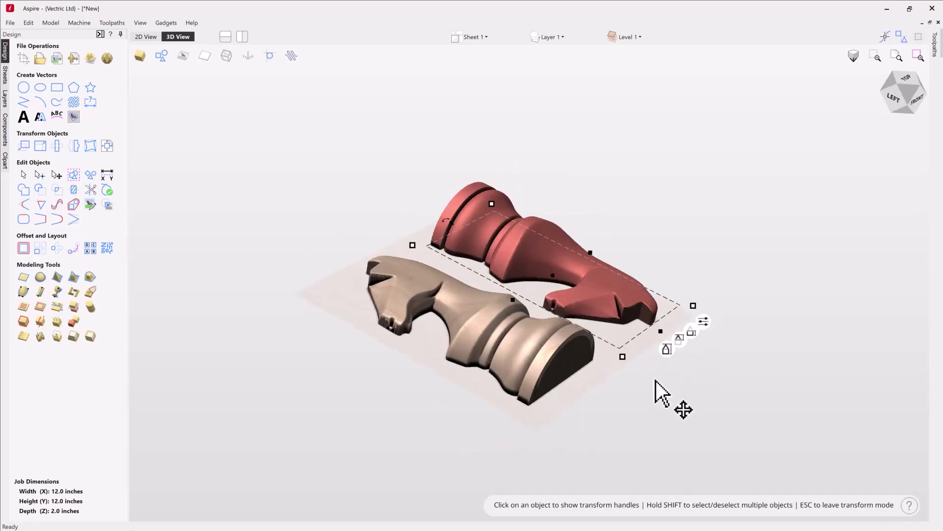
left_click_drag(632, 382, 610, 407)
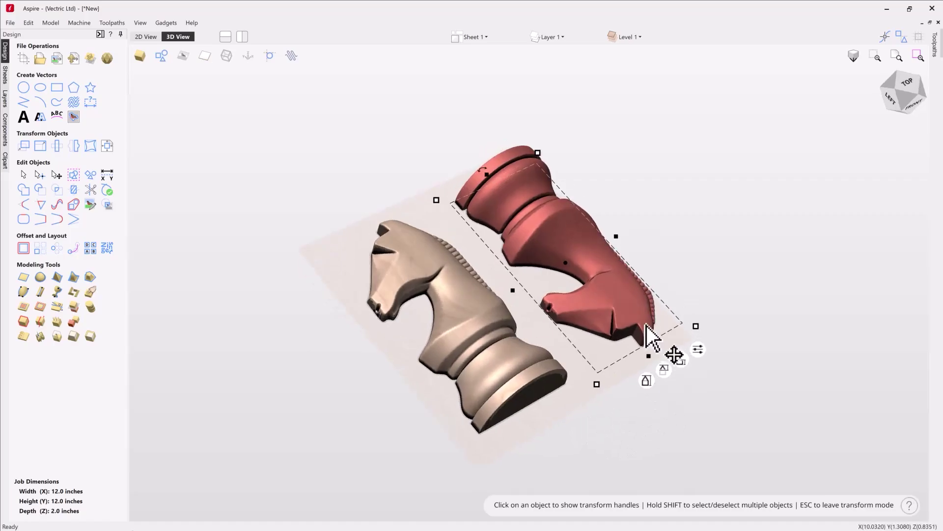
left_click_drag(741, 385, 641, 352)
mouse_move(614, 425)
left_mouse_down()
mouse_move(573, 428)
mouse_move(585, 400)
mouse_move(623, 437)
left_mouse_up()
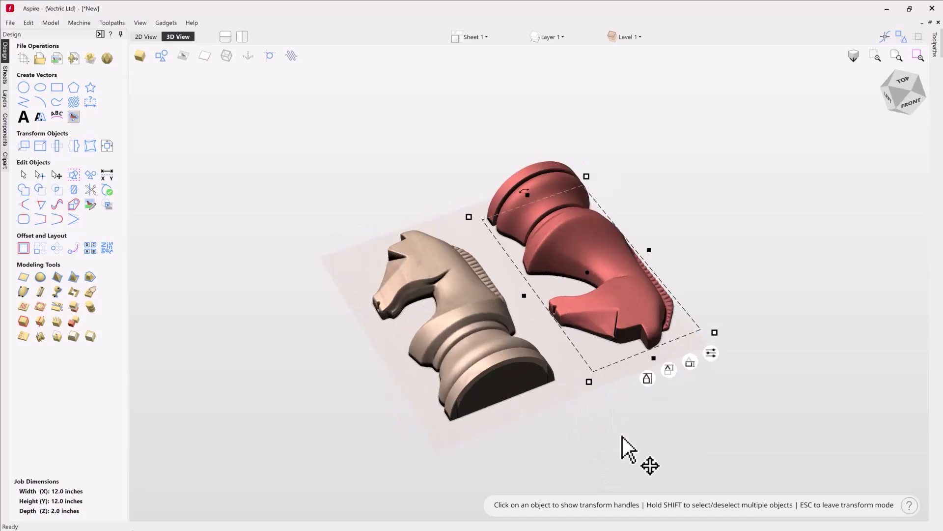
Re-import the WCC_Knight - Bottom component and return to its transform stage to proceed to segmenting.
left_click(6, 132)
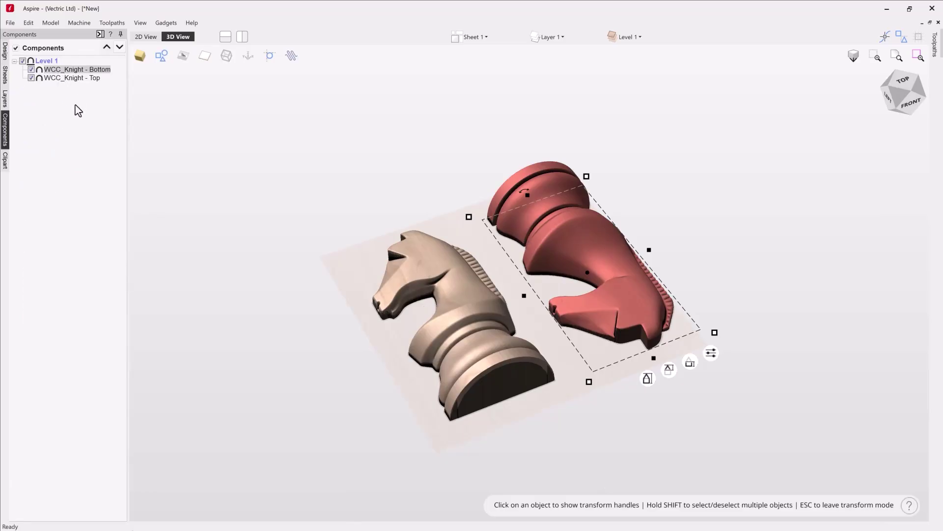
right_click(75, 72)
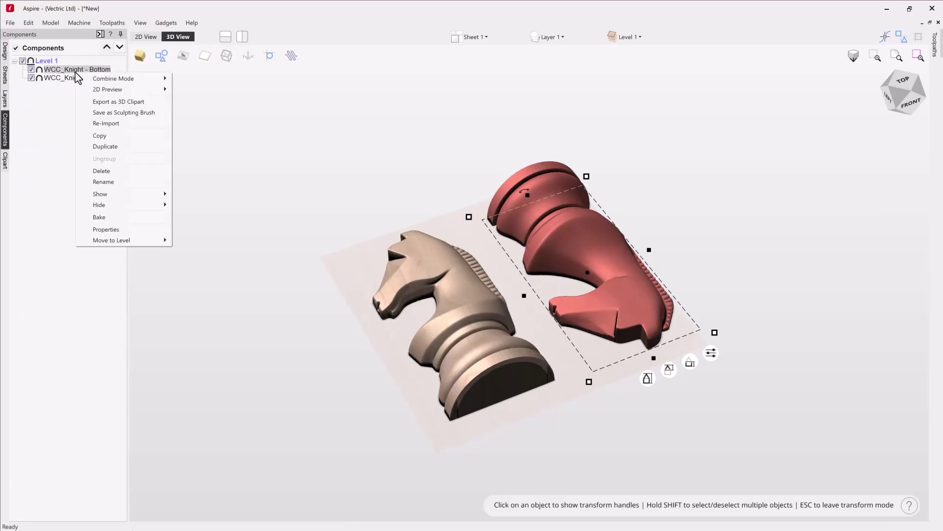
left_click(100, 124)
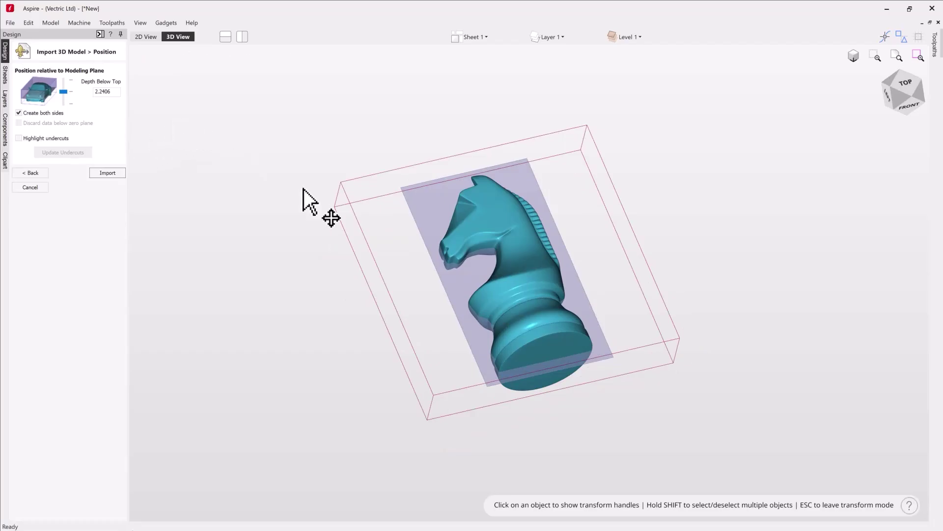
left_click_drag(379, 270, 500, 326)
left_click(32, 174)
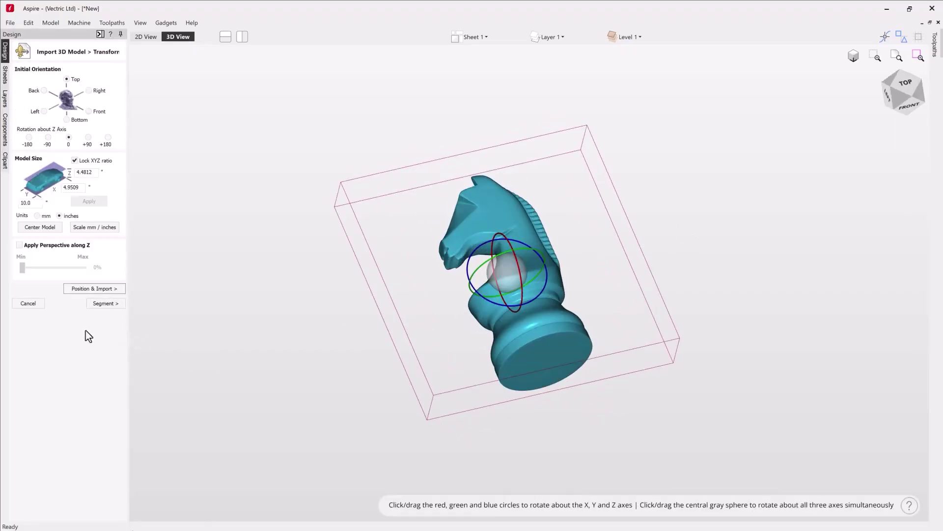
left_click(102, 303)
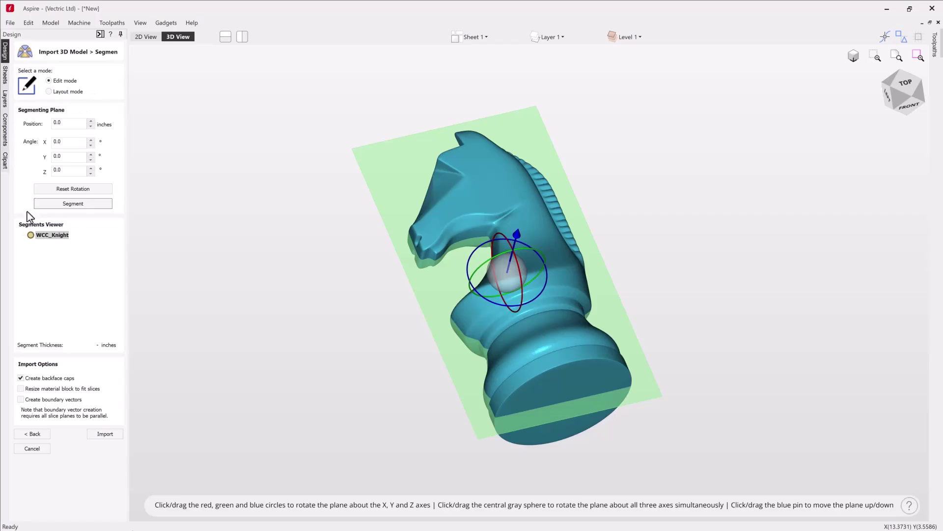
Try nudging the segmenting plane up and down, and set its position back to 0 inches.
left_click(91, 122)
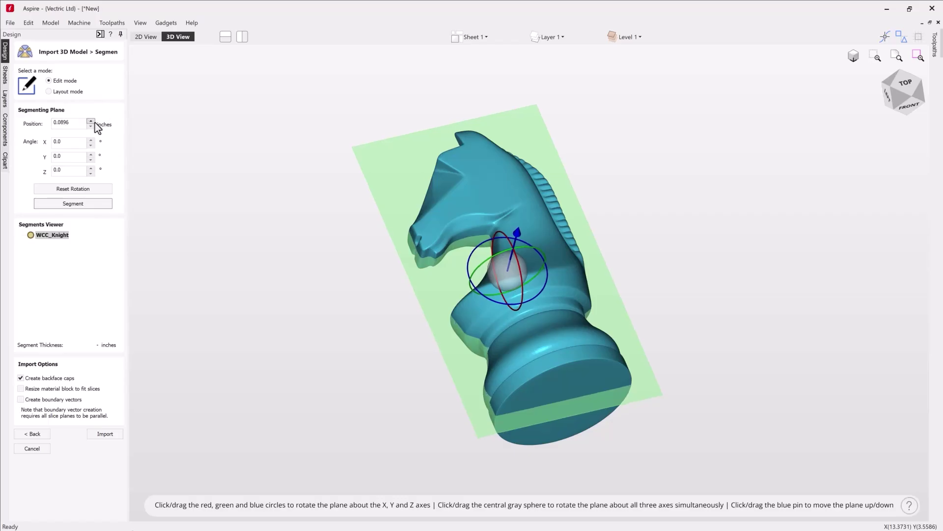
left_click(91, 126)
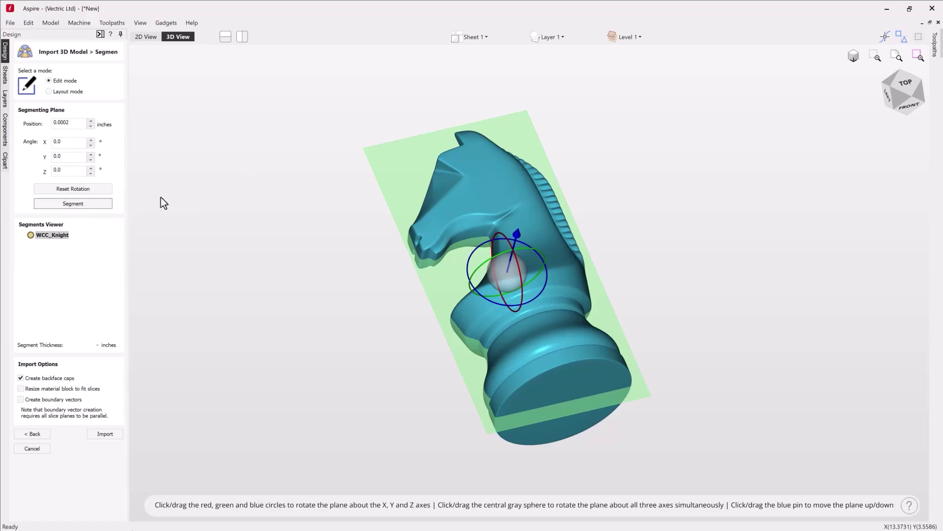
left_click_drag(69, 121, 22, 129)
type("0")
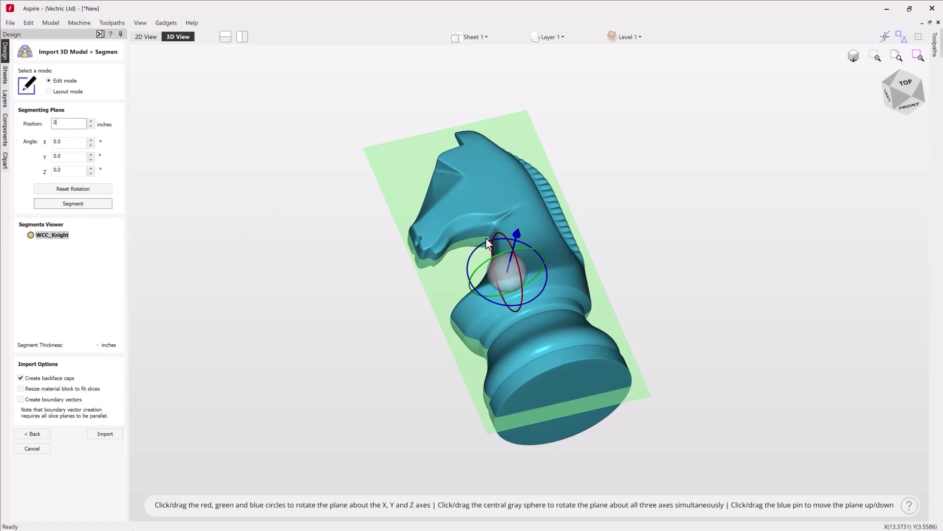
Try offsetting the segmenting plane and tilting it freely, and rotate it to -90 degrees about the X axis.
left_click_drag(517, 232, 506, 232)
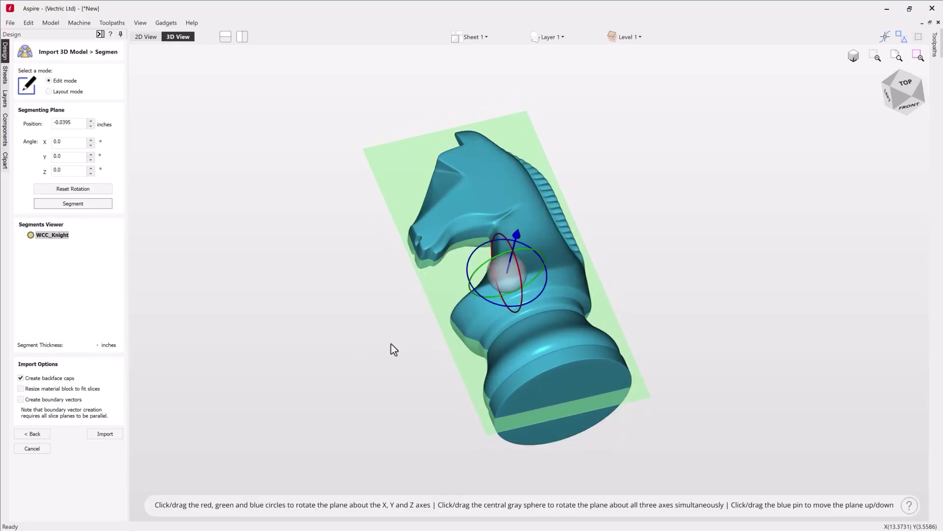
left_click_drag(522, 289, 466, 294)
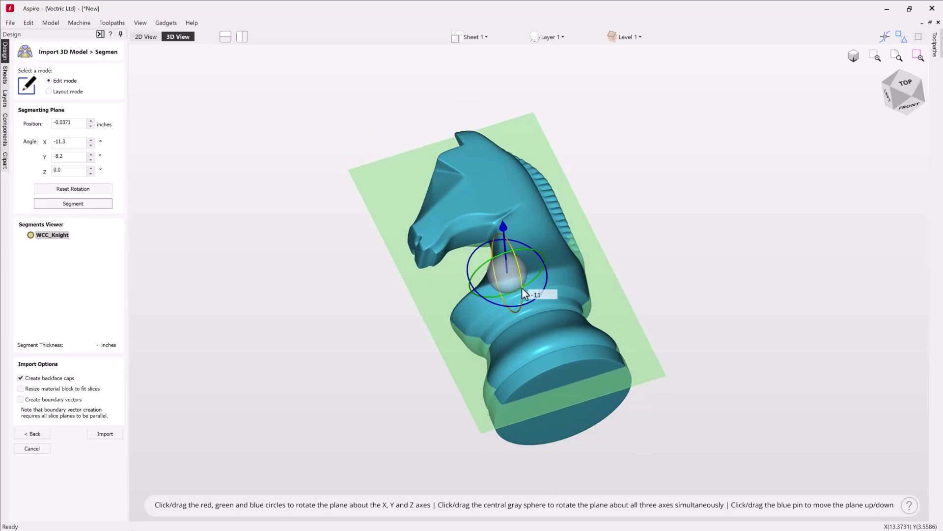
type("-90")
key("Return")
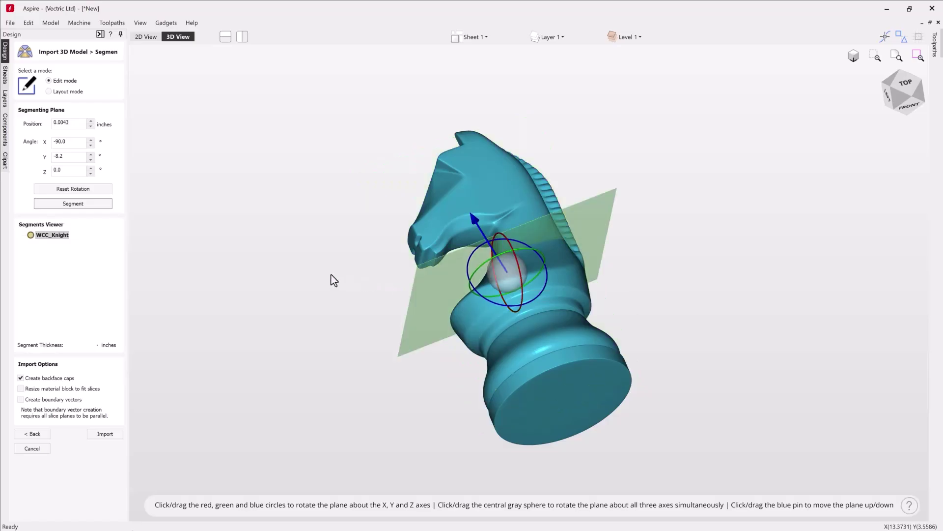
Reset the segmenting plane's rotation and set its position to 0 inches.
left_click(76, 191)
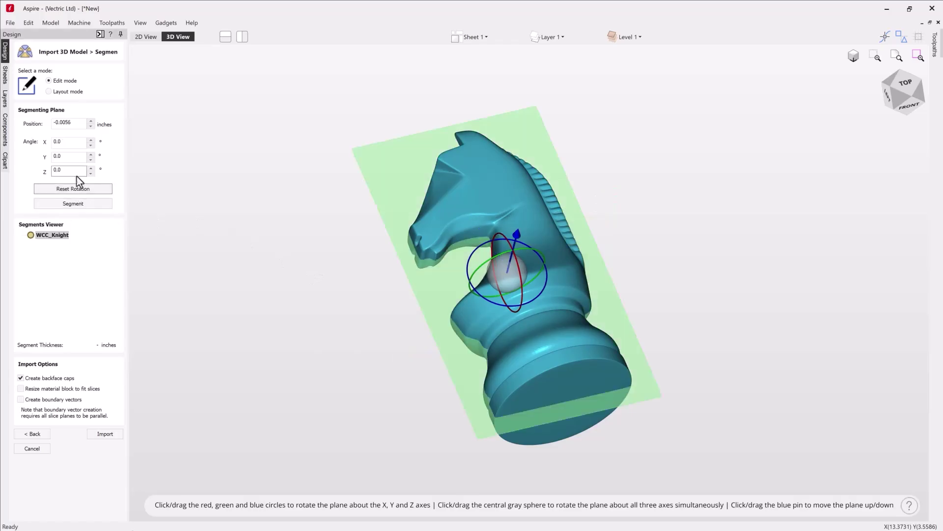
double_click(71, 123)
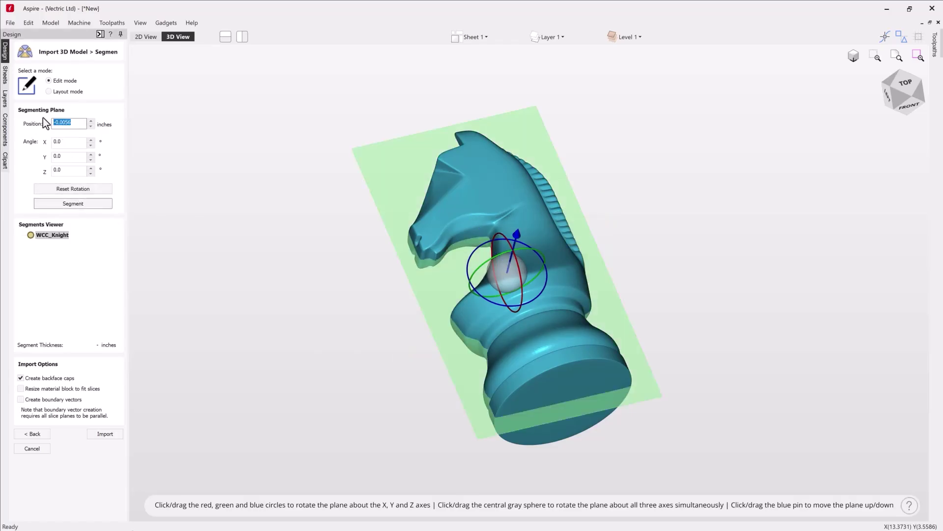
left_click(69, 141)
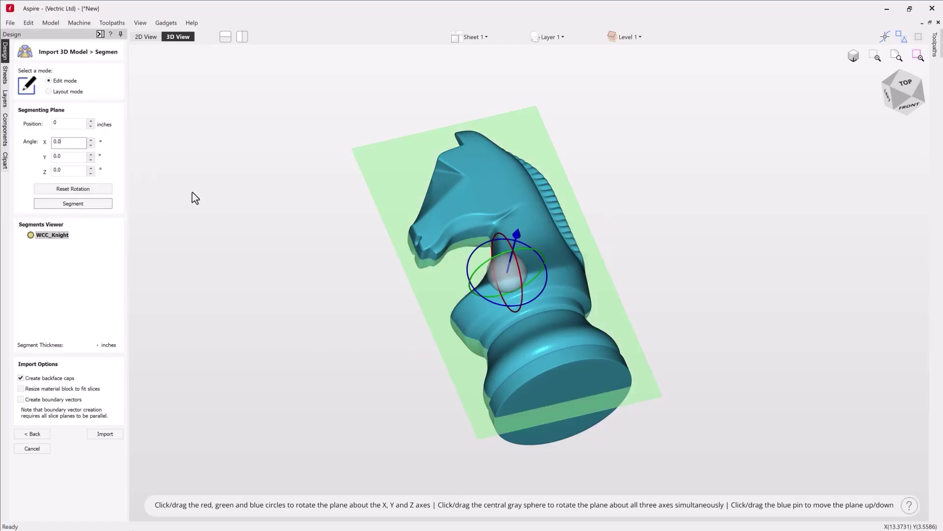
Rotate the segmenting plane to -90 degrees about the X axis so it cuts horizontally through the knight.
left_click_drag(311, 150, 632, 200)
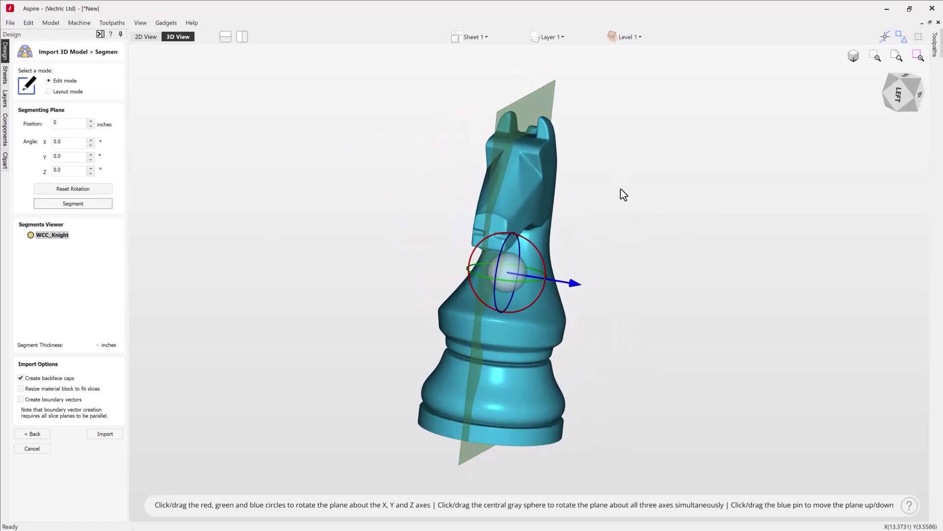
left_click_drag(564, 150, 319, 214)
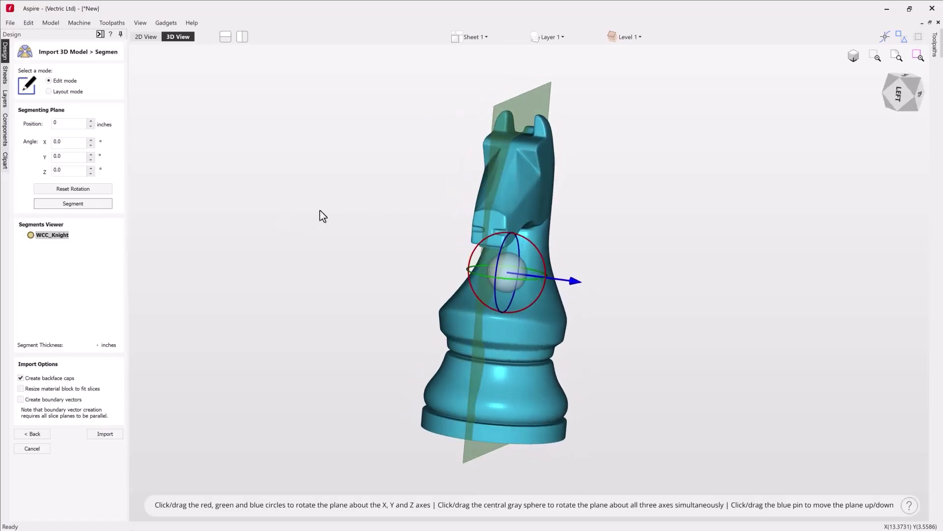
mouse_move(546, 265)
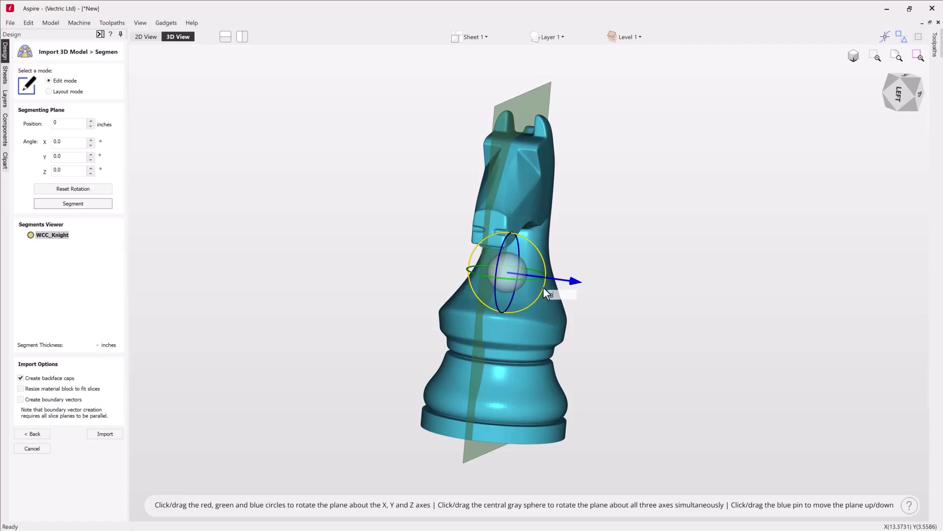
type("90")
key("Return")
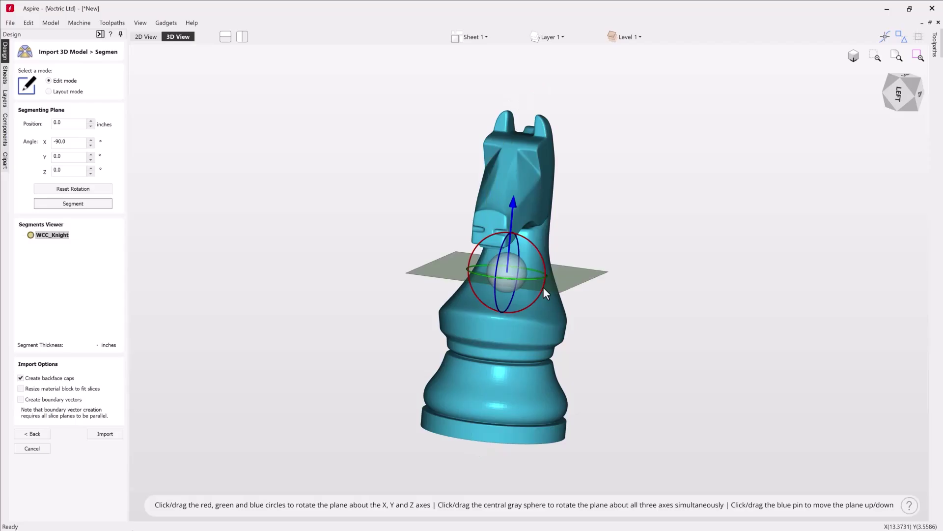
Raise the segmenting plane to about 4.33 inches at the base of the ears and segment the knight there.
left_click_drag(514, 202, 524, 70)
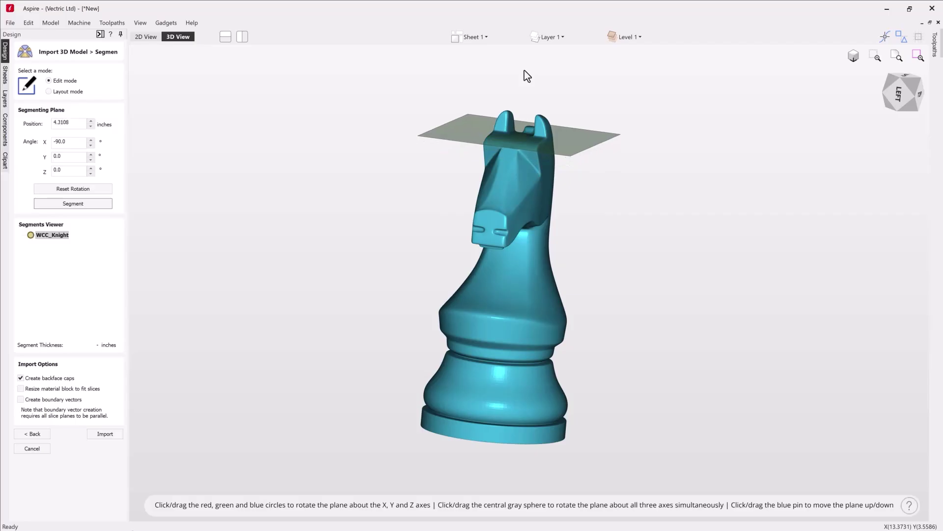
mouse_move(491, 175)
left_click_drag(491, 175, 544, 191)
scroll(544, 191, "up", 2)
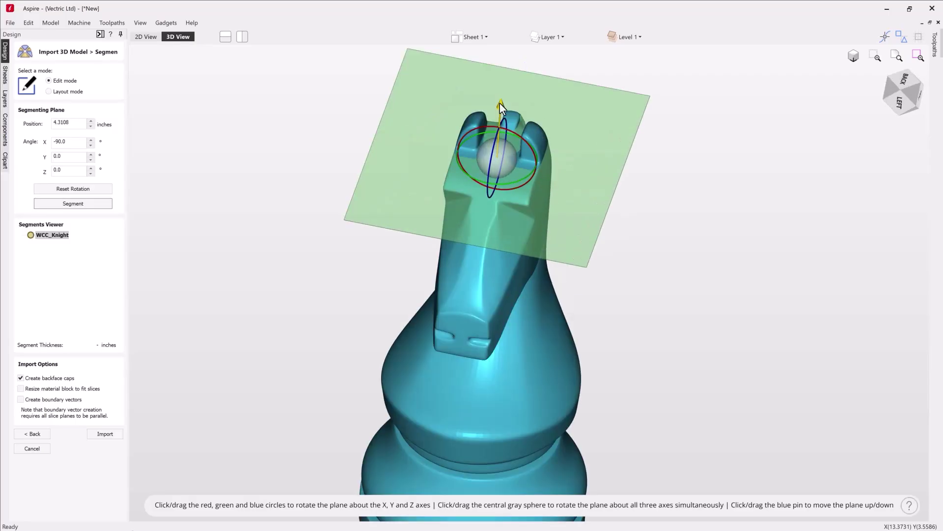
left_click_drag(499, 103, 501, 108)
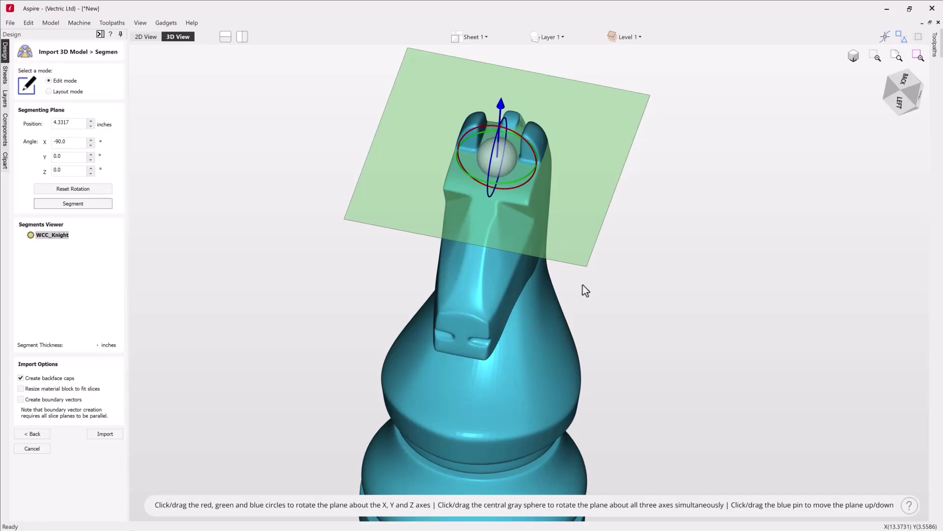
left_click(78, 207)
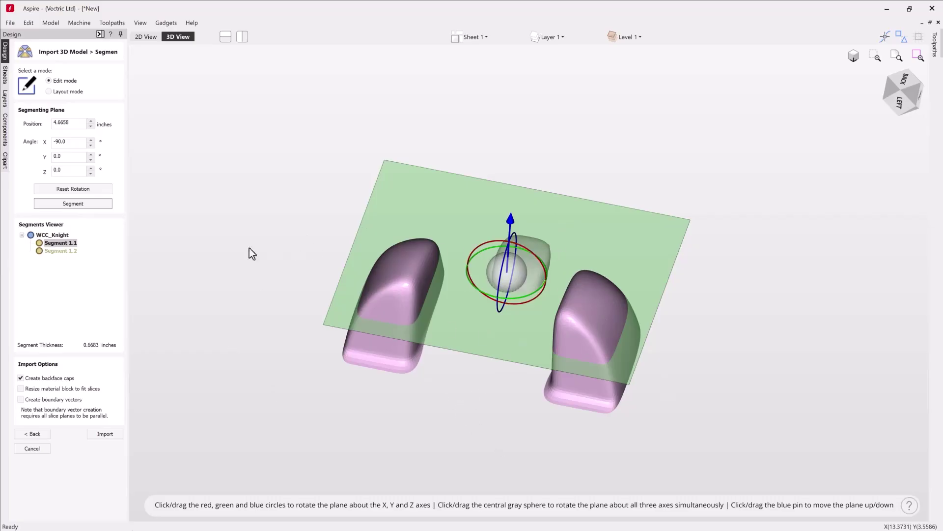
Inspect the body segment on its own, and examine the whole WCC_Knight with the head cut in place.
left_click(57, 255)
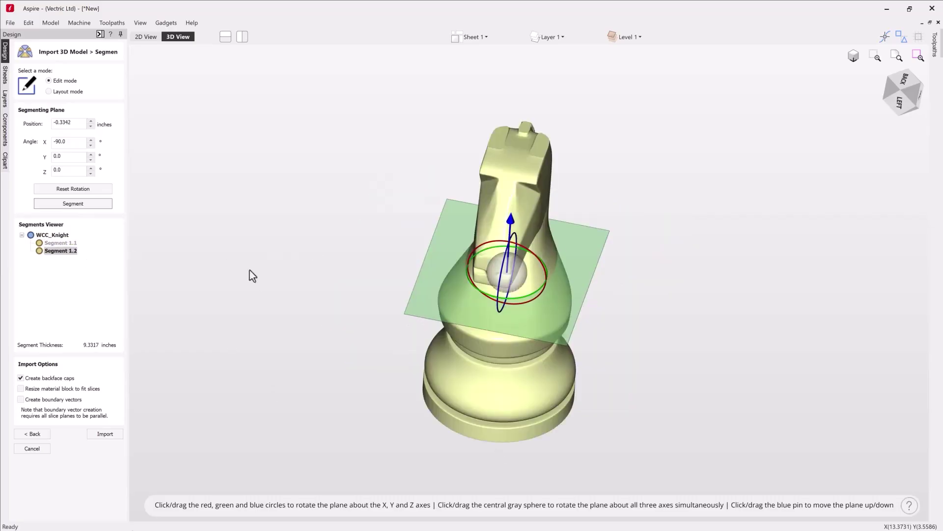
left_click_drag(486, 415, 694, 393)
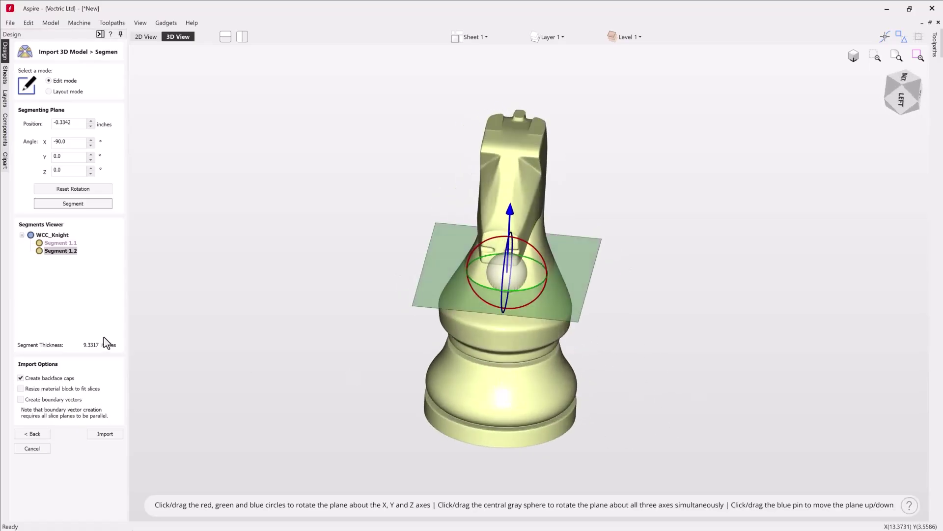
left_click(43, 237)
left_click_drag(608, 350, 529, 247)
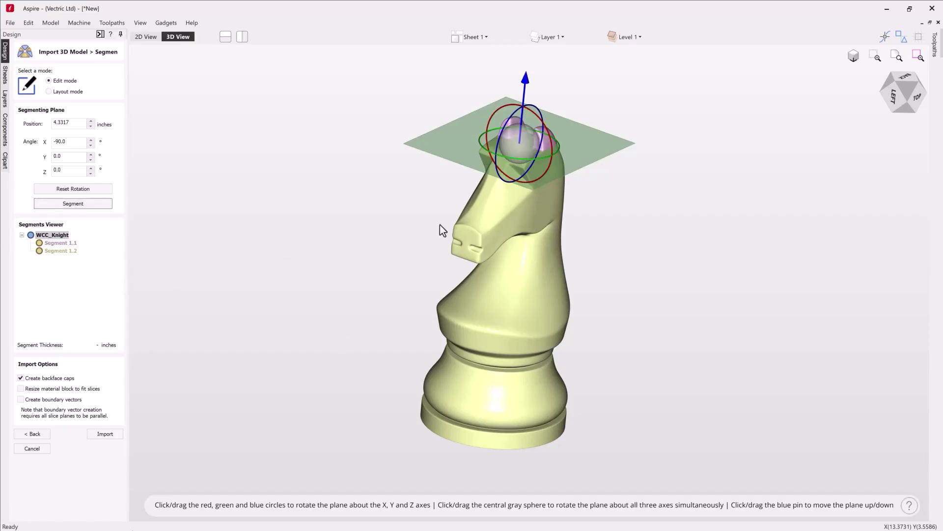
left_click_drag(441, 225, 568, 314)
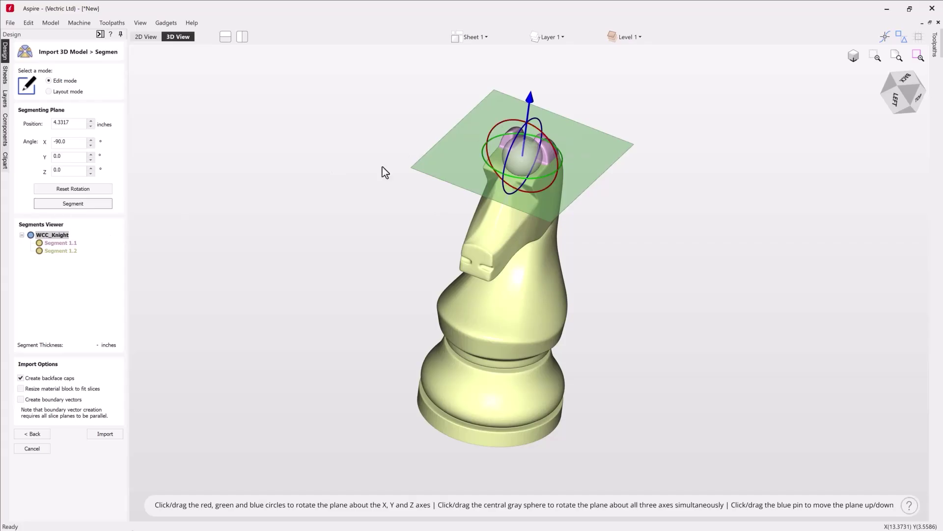
Split off one ear from Segment 1.1 with a plane at -160 degrees about X and a position of about 1.73 inches.
left_click(546, 153)
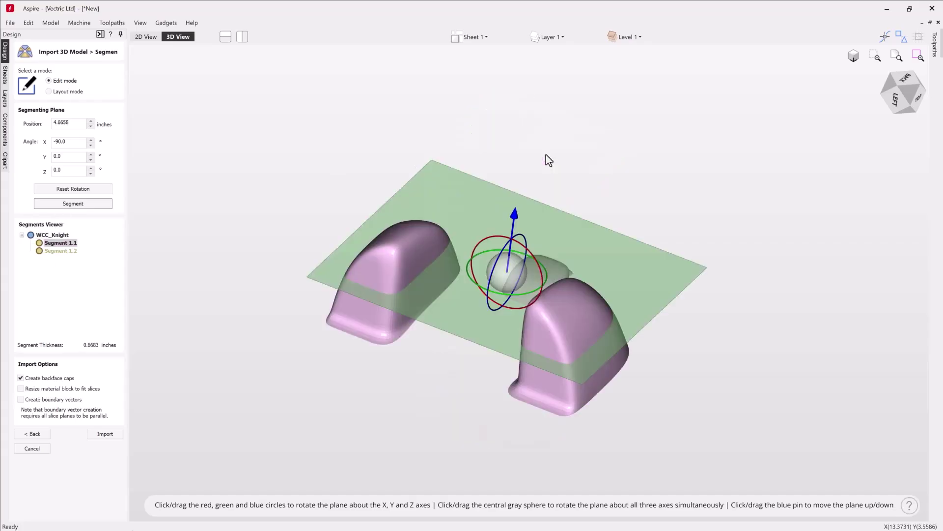
left_click_drag(503, 236, 275, 182)
key("4")
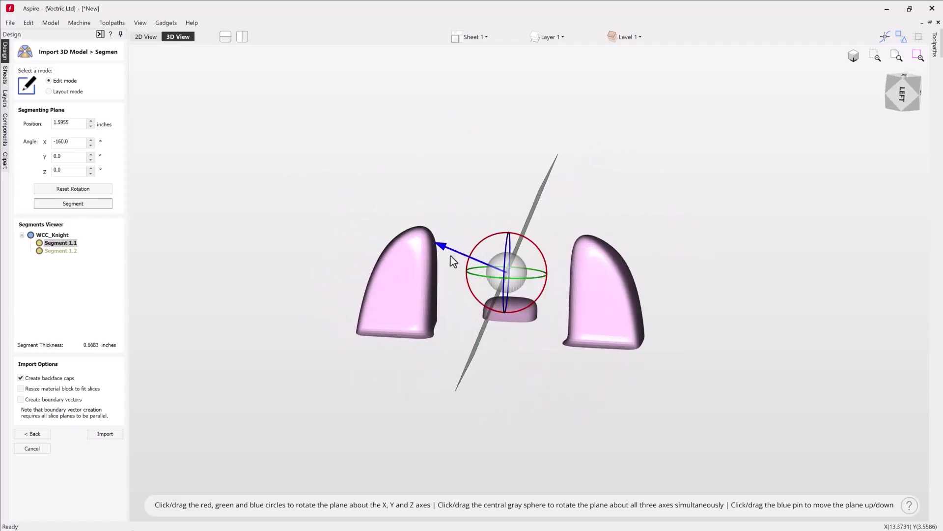
left_click_drag(436, 246, 418, 246)
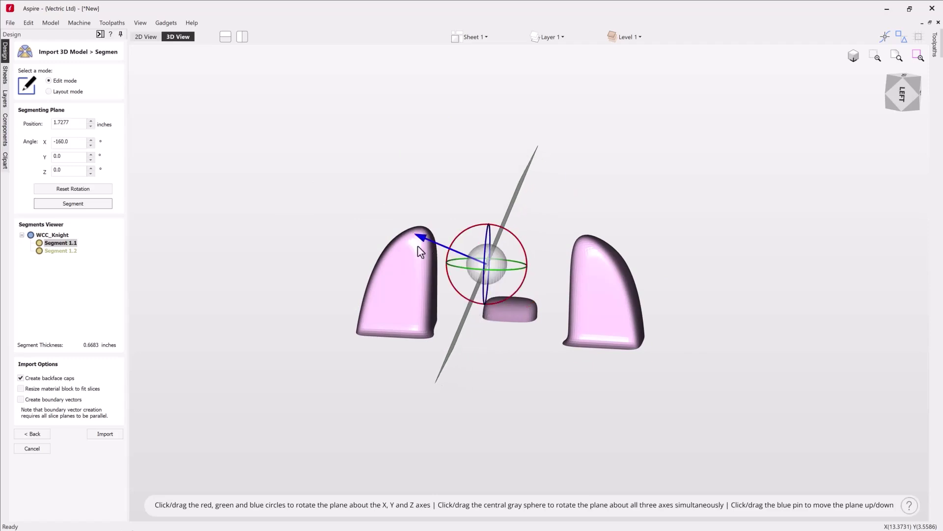
left_click(87, 205)
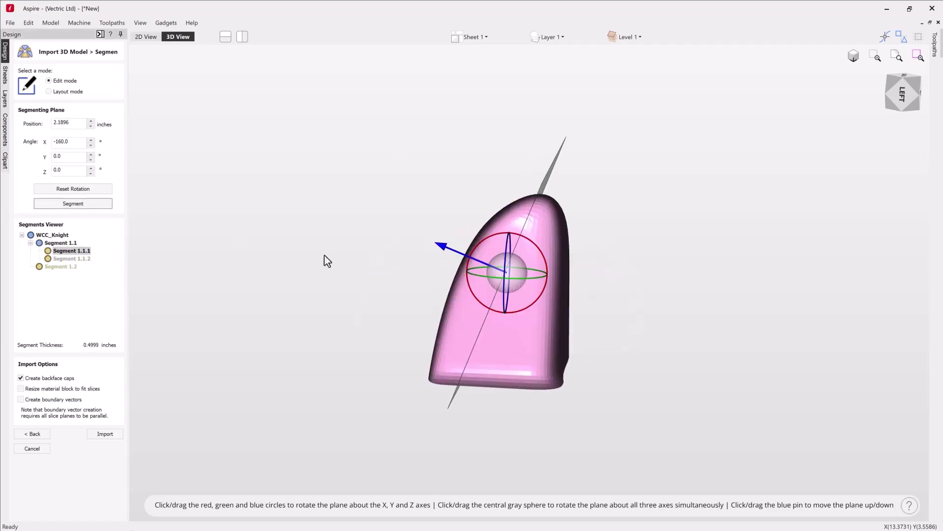
Split Segment 1.1.2 between the small middle piece and the other ear, with the plane at about -168 degrees about X and 0.66 inches.
left_click(78, 259)
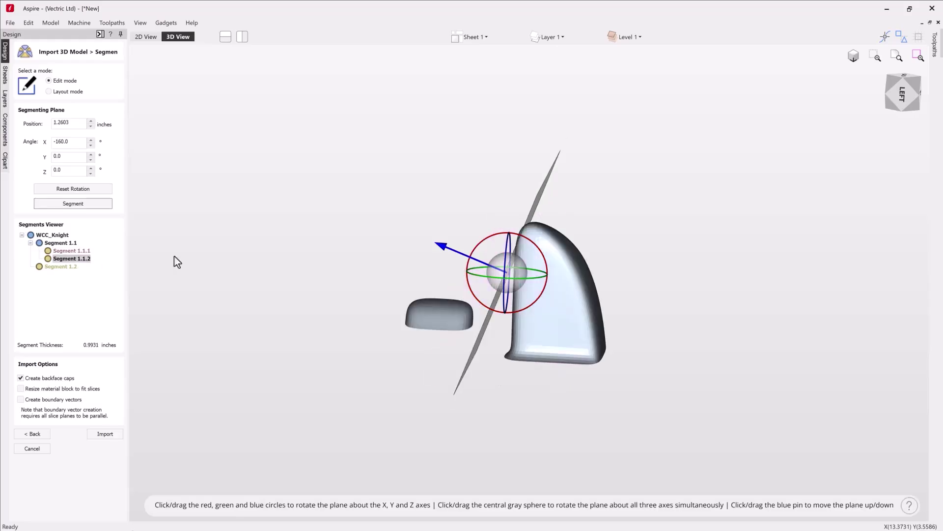
left_click_drag(490, 238, 182, 269)
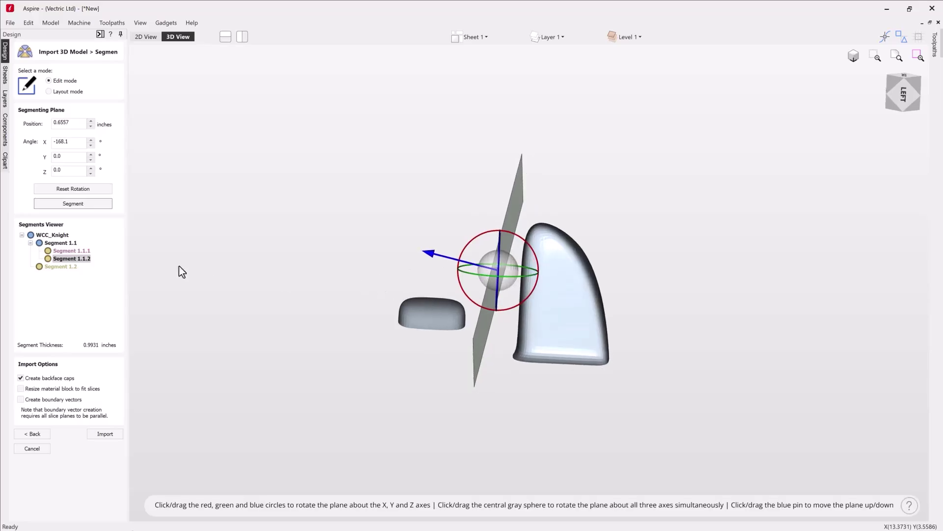
left_click(79, 205)
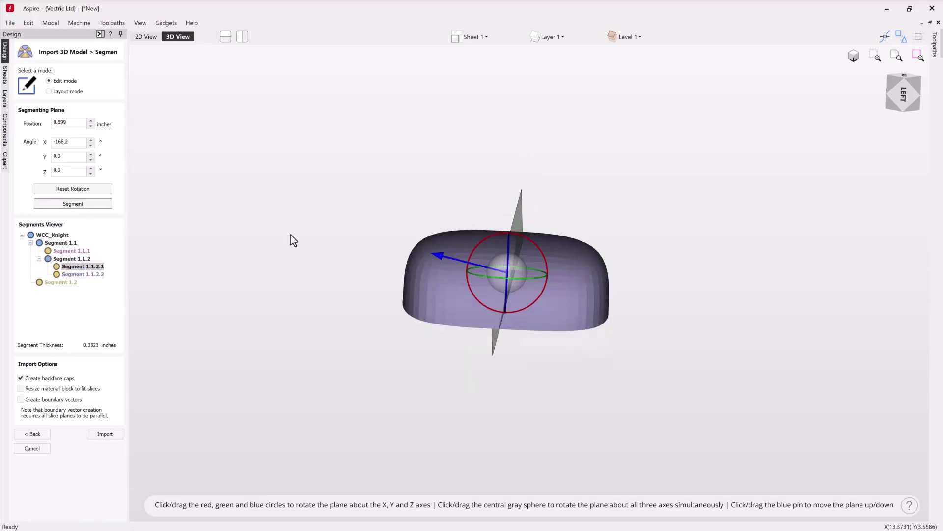
Merge the small middle piece, Segment 1.1.2.1, back into the knight's body, Segment 1.2.
left_click_drag(770, 315, 610, 312)
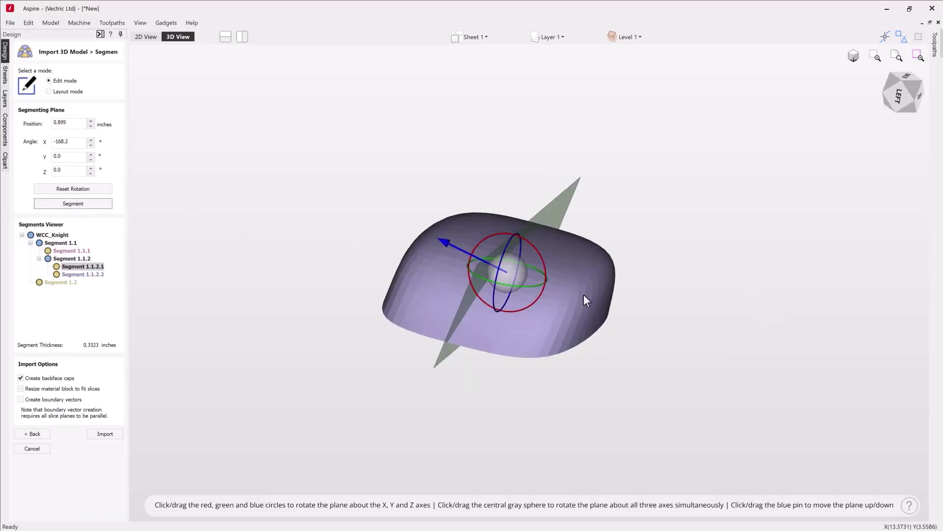
left_click_drag(696, 321, 449, 292)
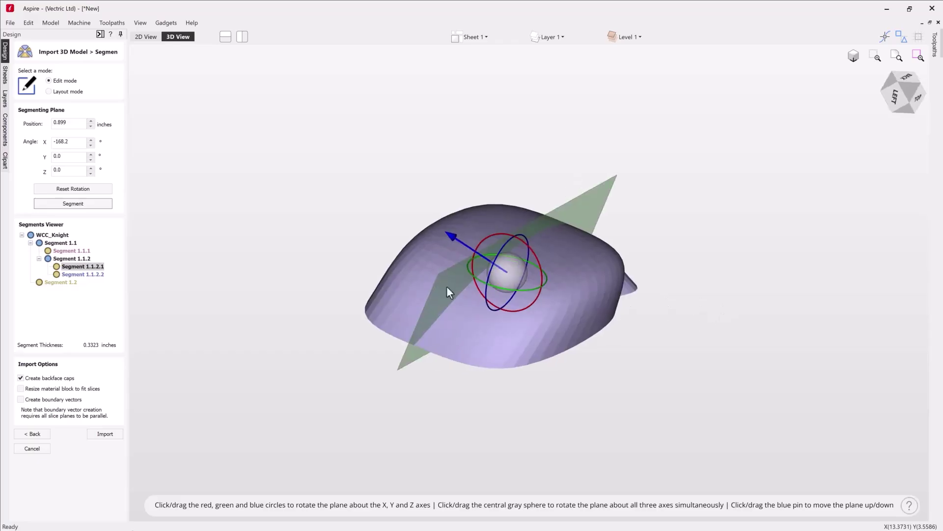
left_click(52, 235)
left_click_drag(448, 224, 318, 300)
left_click_drag(693, 472, 610, 417)
left_click_drag(727, 373, 662, 382)
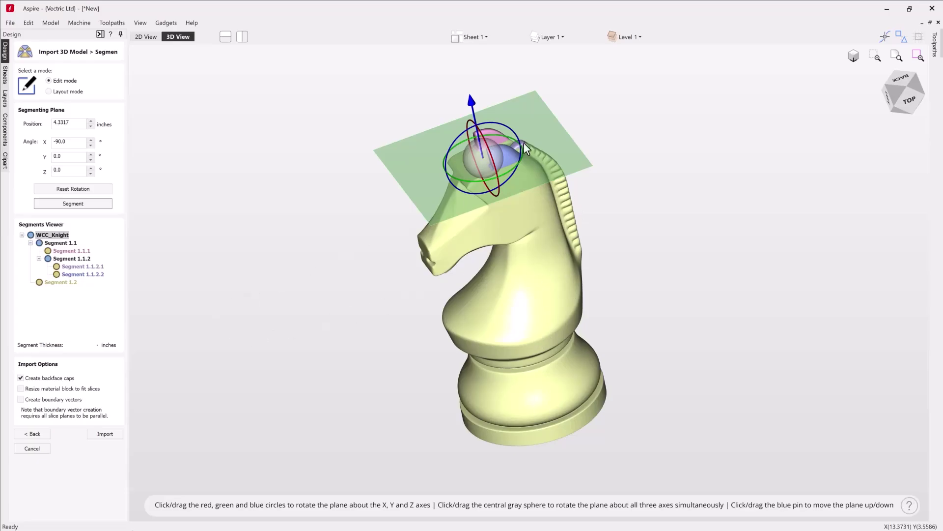
left_click(92, 268)
left_click_drag(92, 268, 67, 283)
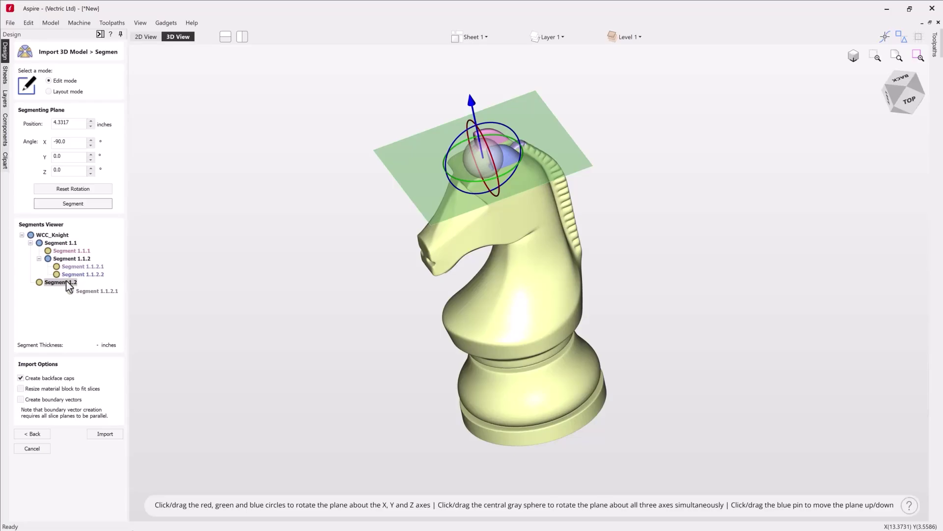
left_click_drag(67, 282, 63, 284)
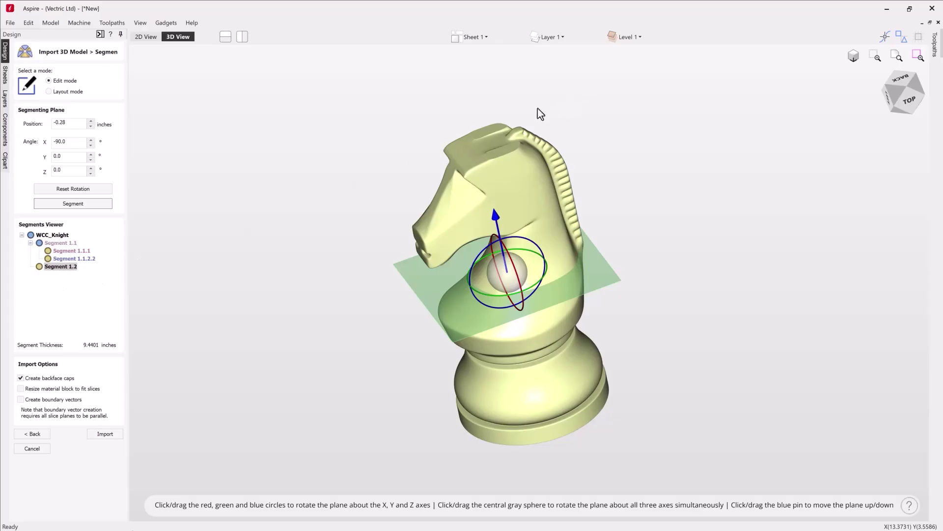
left_click_drag(607, 334, 658, 323)
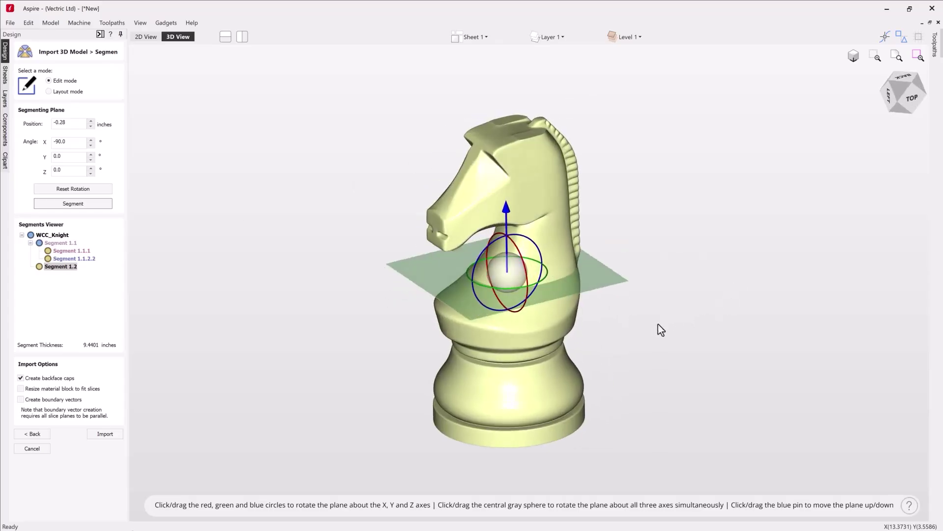
Rename Segment 1.1.1 as Ear 1 and Segment 1.1.2.2 as Ear 2.
left_click(64, 252)
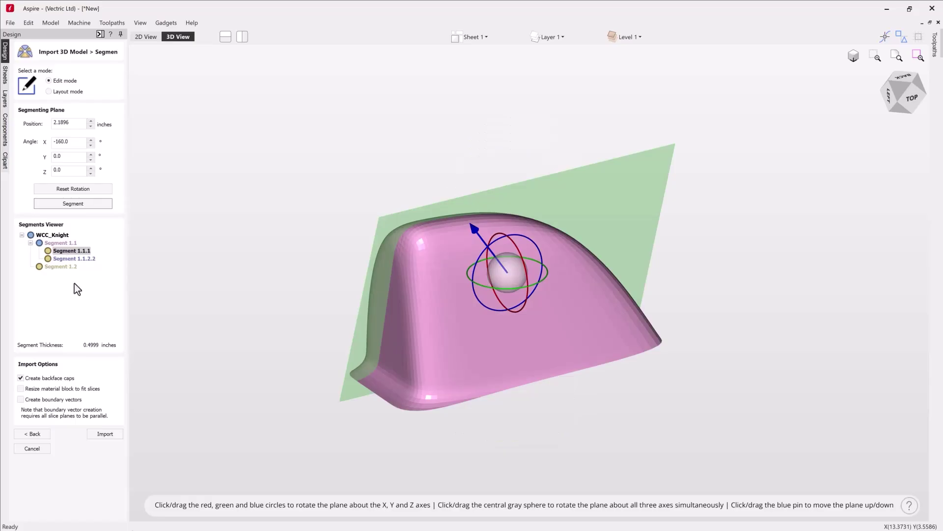
right_click(70, 253)
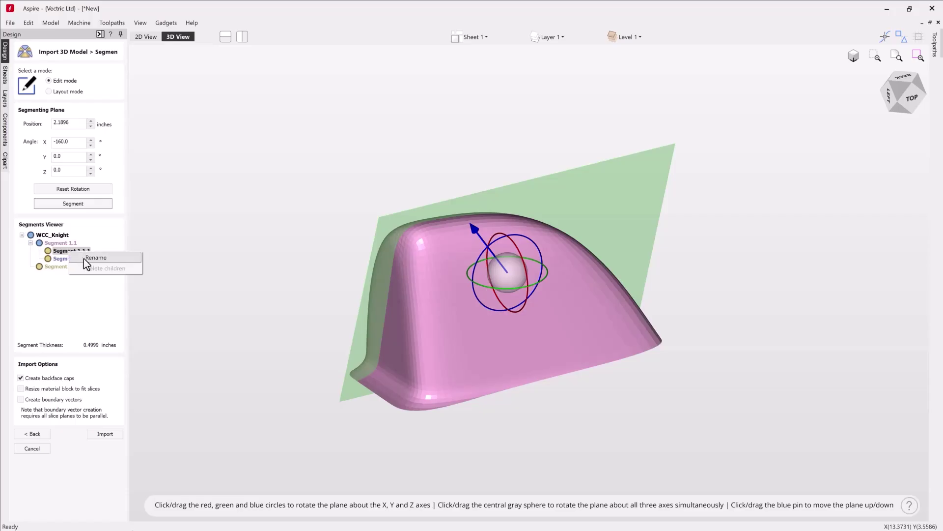
left_click(84, 258)
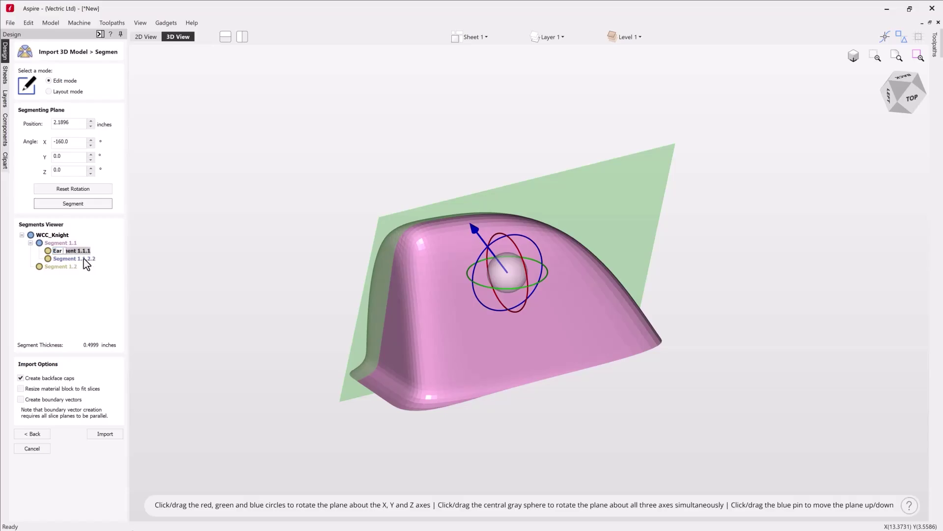
left_click(84, 259)
right_click(85, 259)
left_click(91, 264)
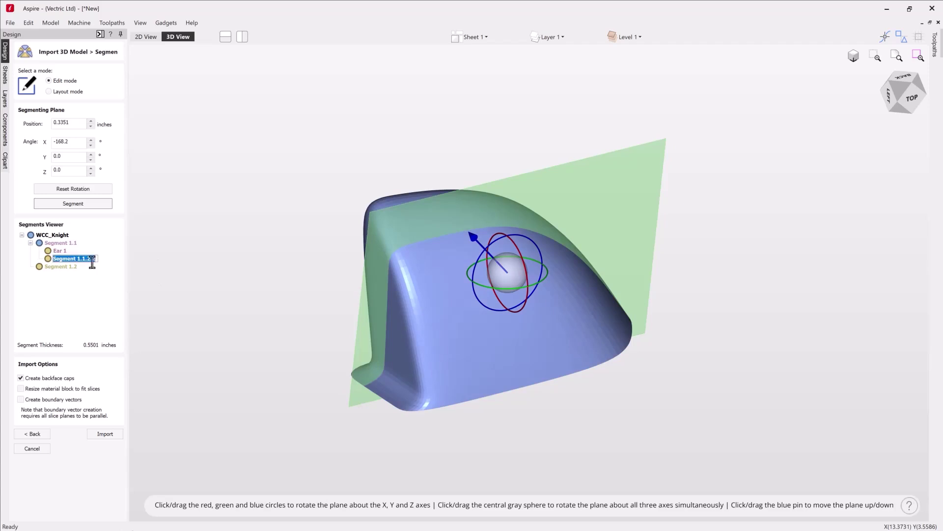
type("Ear 2")
key("Return")
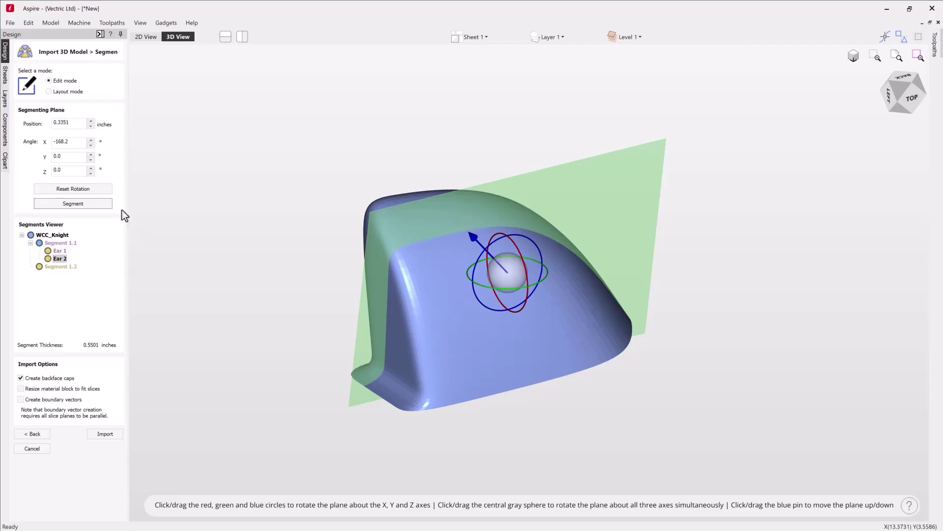
Set the segmenting plane of the knight's body, Segment 1.2, to 0 degrees about the X axis so it runs lengthwise.
left_click(70, 233)
left_click_drag(341, 287, 580, 226)
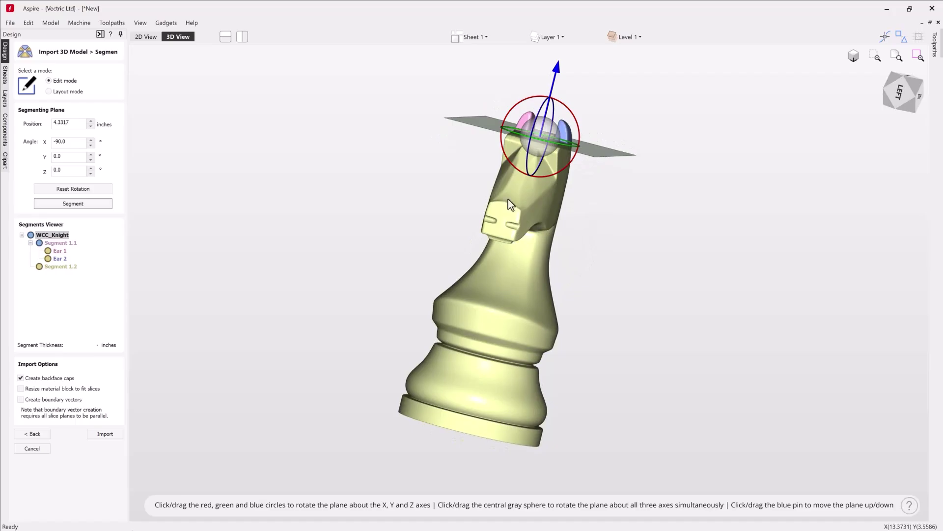
left_click_drag(663, 237, 572, 246)
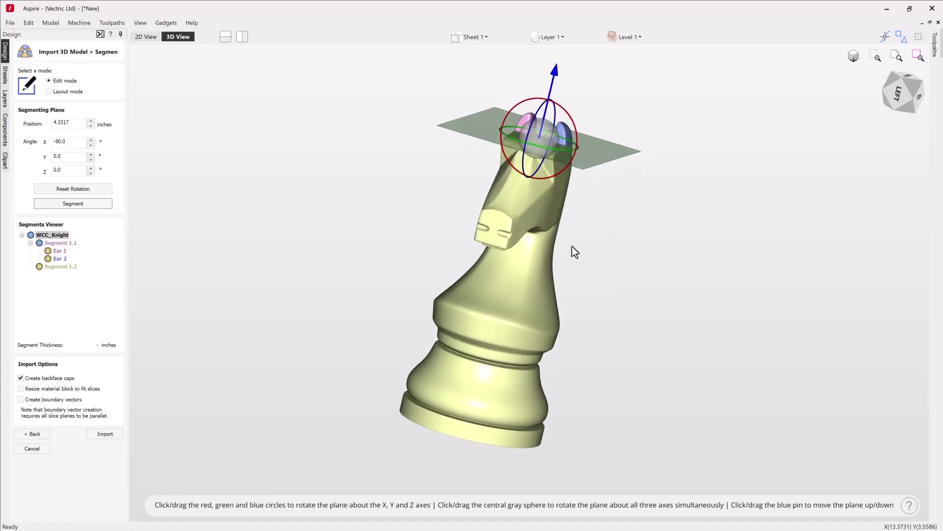
left_click(58, 267)
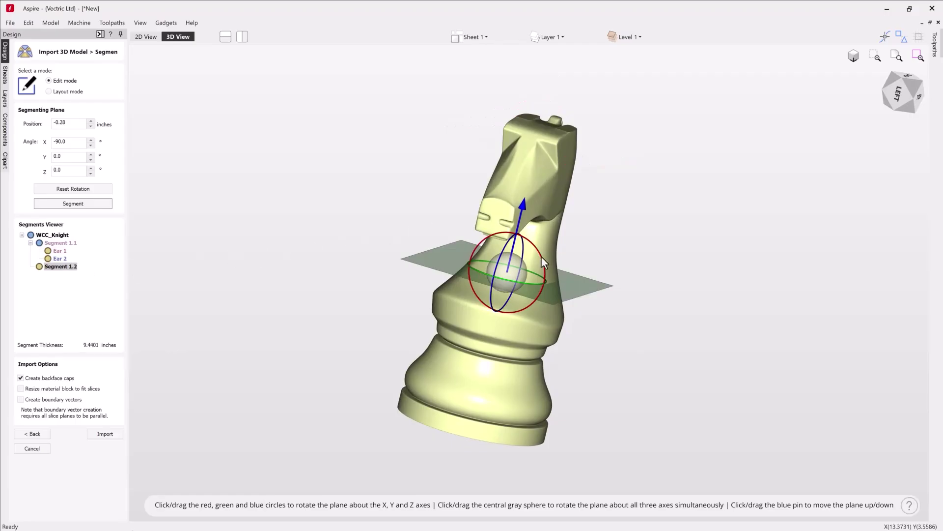
left_click(543, 261)
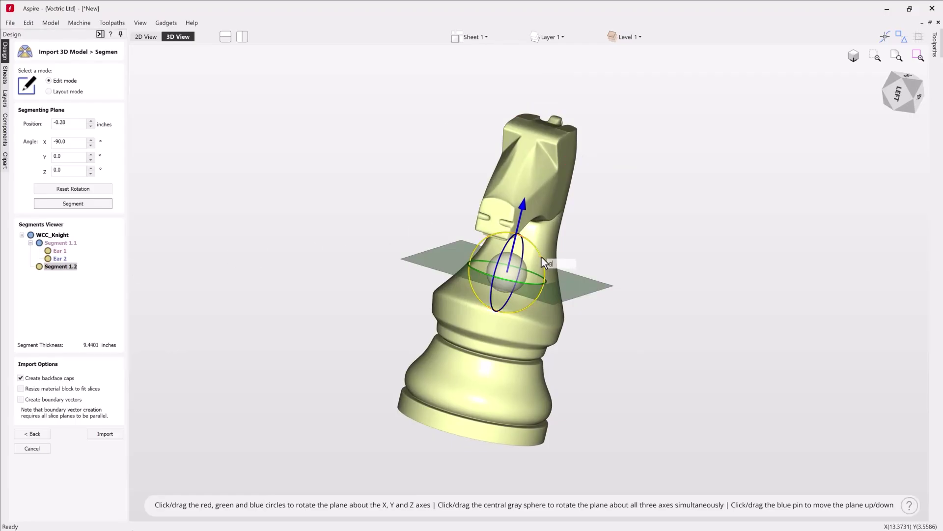
key("Return")
left_click_drag(224, 335, 306, 320)
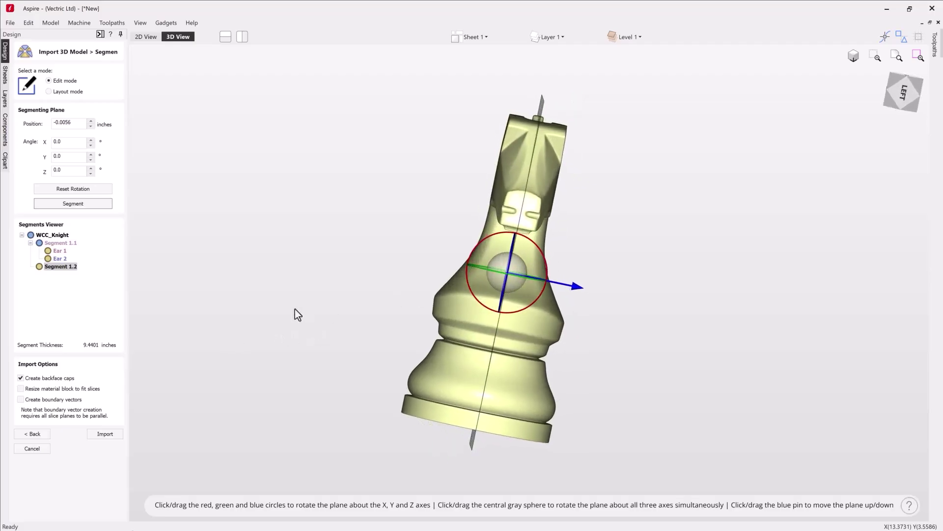
Split the knight's body, Segment 1.2, lengthwise with the segmenting plane at position 0 inches.
left_click_drag(76, 123, 52, 127)
type("0")
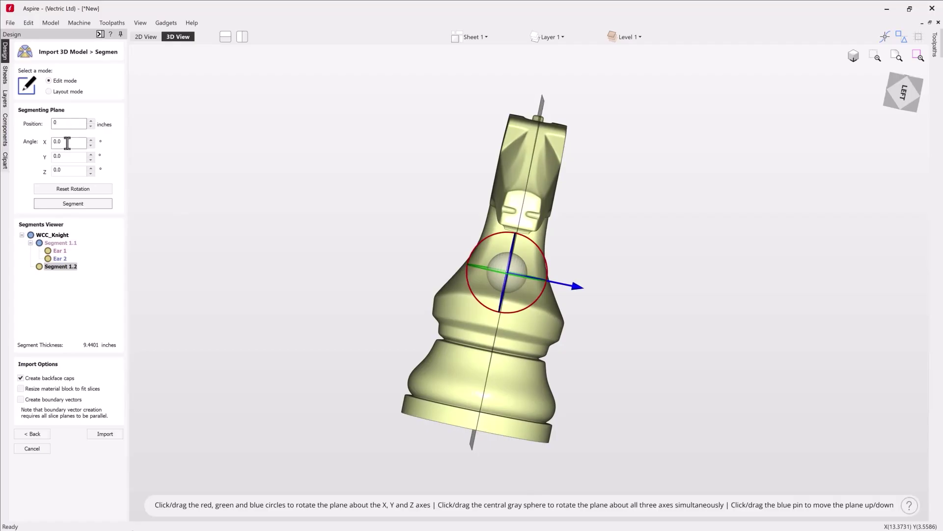
left_click(67, 142)
left_click(82, 204)
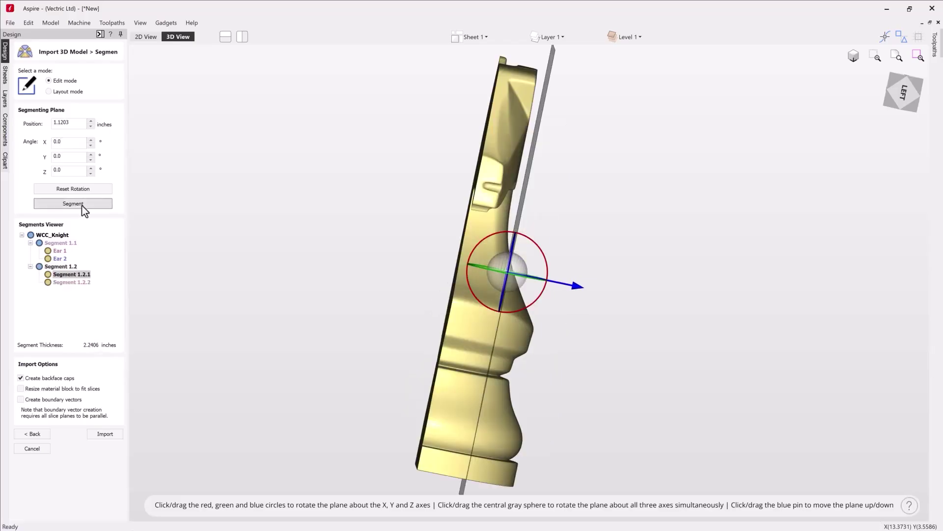
left_click_drag(269, 217, 190, 270)
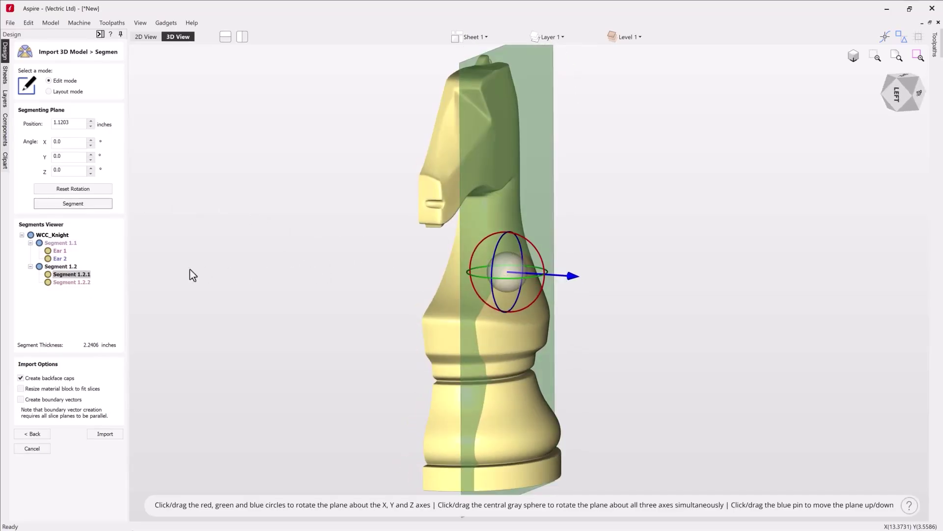
Select the whole WCC_Knight, enable resizing the material block to fit slices, and switch to Layout mode.
left_click(55, 235)
left_click_drag(314, 305, 414, 304)
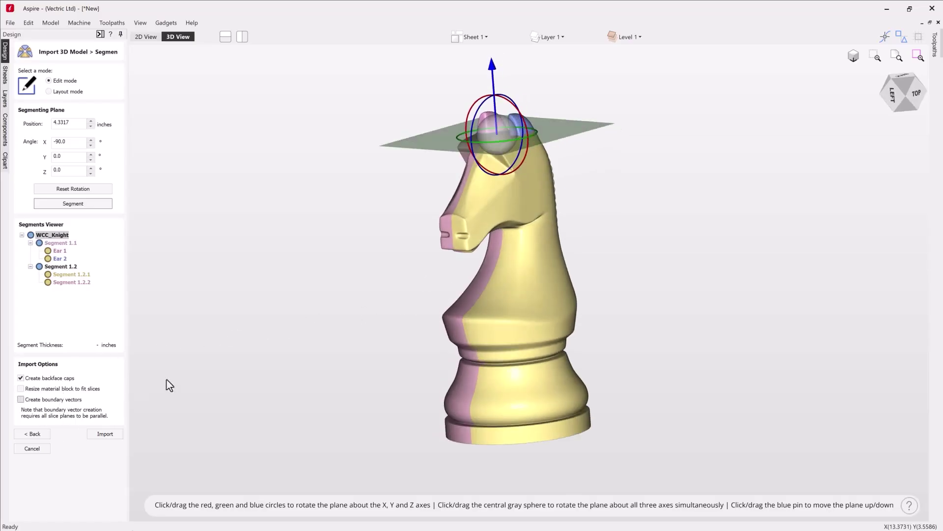
left_click_drag(324, 331, 407, 319)
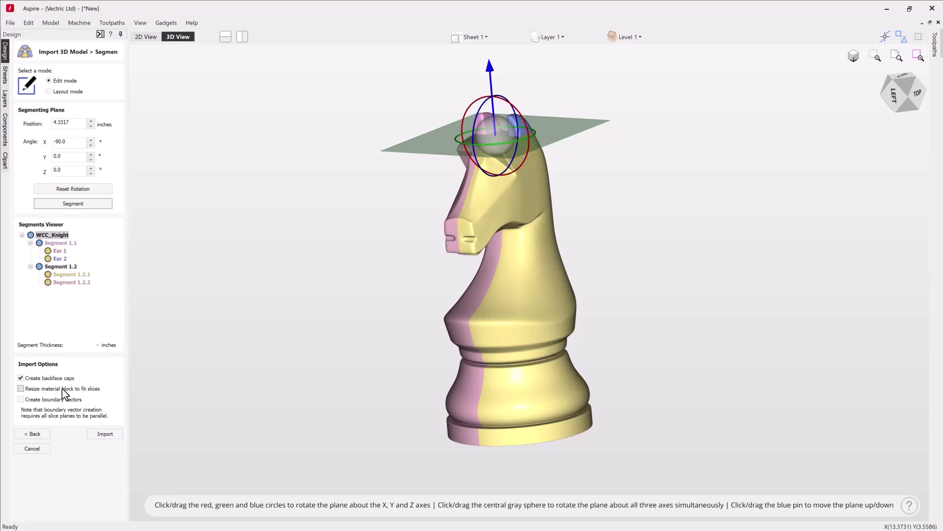
left_click(21, 388)
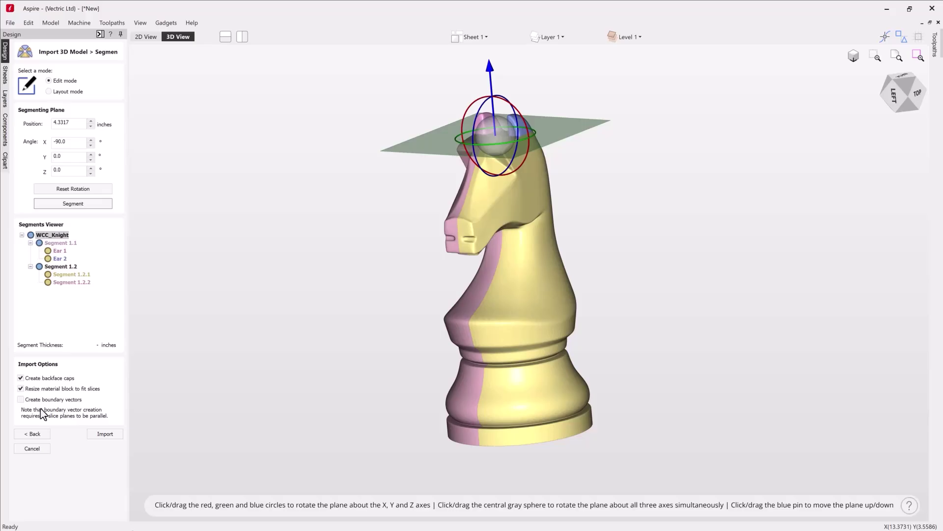
left_click(48, 91)
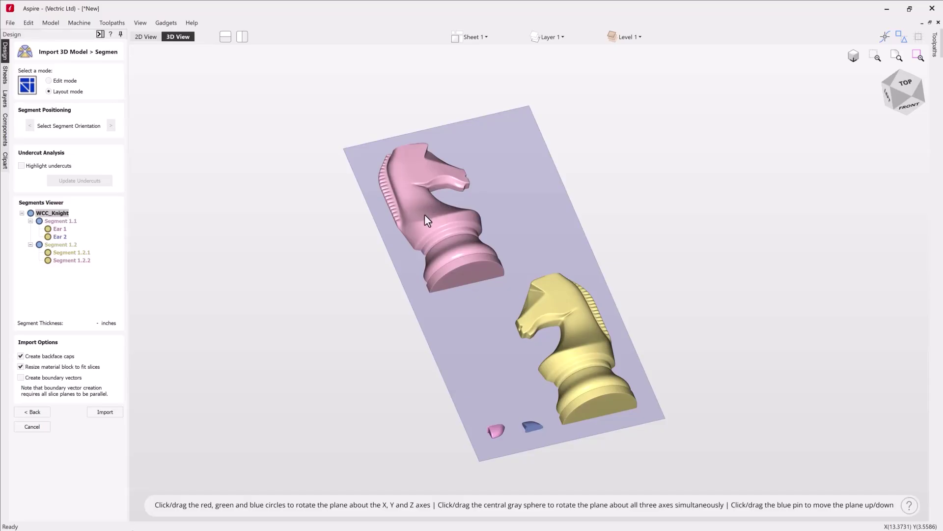
Select both body halves and Ear 2 in turn to identify them in the layout.
left_click(443, 225)
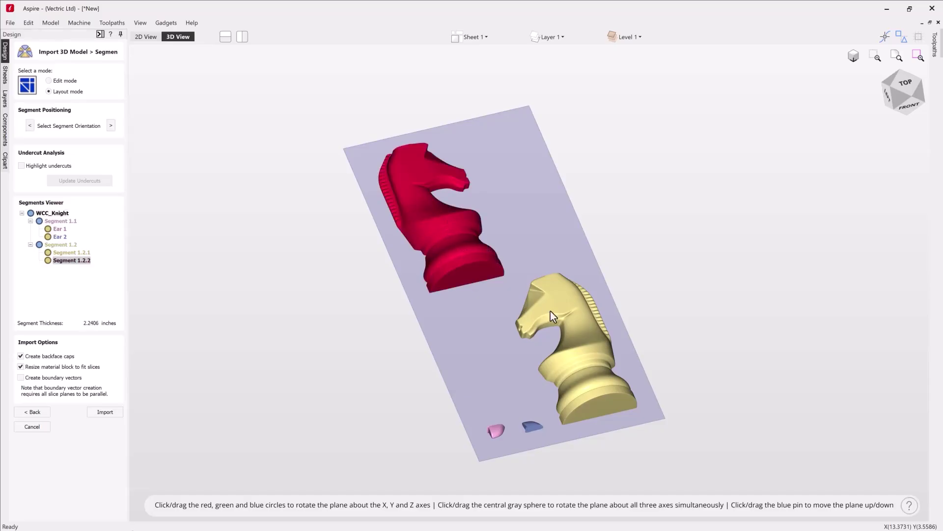
left_click(549, 349)
left_click(533, 428)
Cycle Ear 1's orientation in the layout until it lies flat at a segment thickness of 0.4767 inches.
left_click(497, 431)
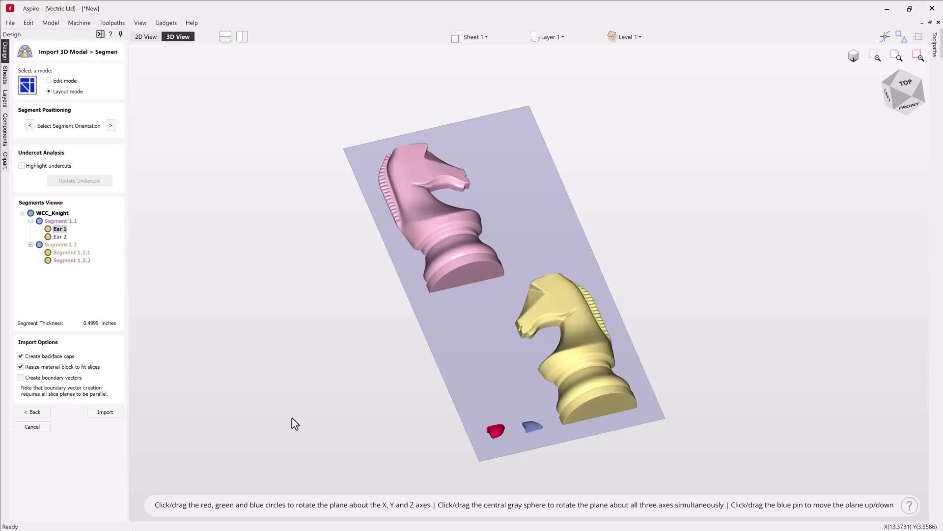
left_click_drag(316, 382, 633, 269)
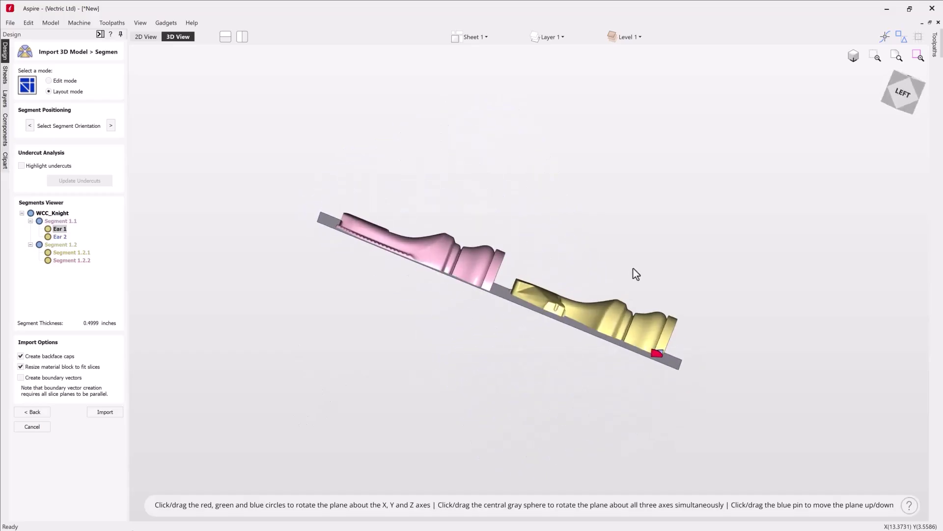
left_click_drag(445, 298, 673, 361)
scroll(677, 368, "up", 5)
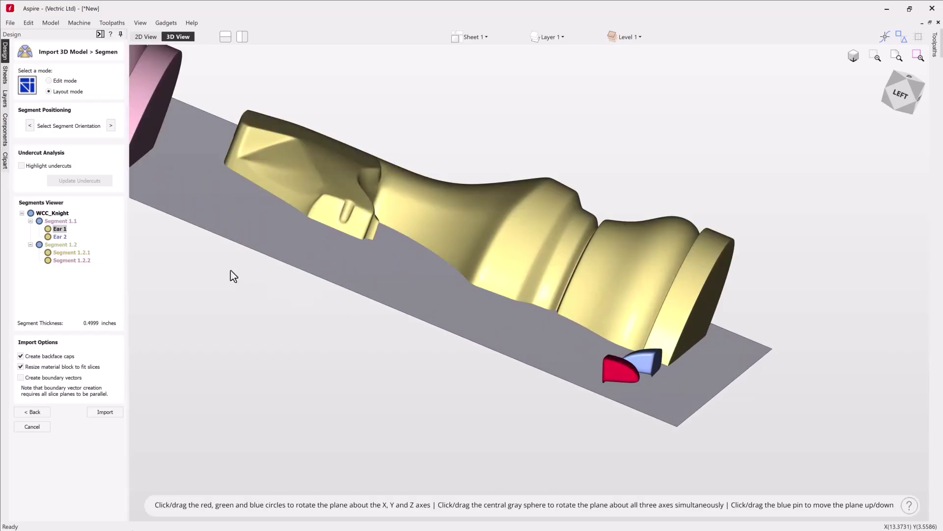
left_click(111, 126)
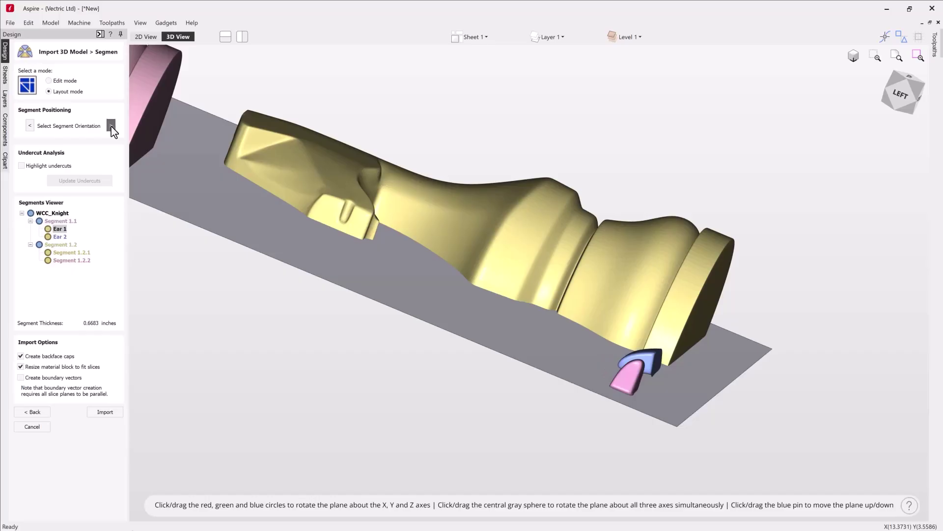
left_click(112, 126)
left_click(111, 126)
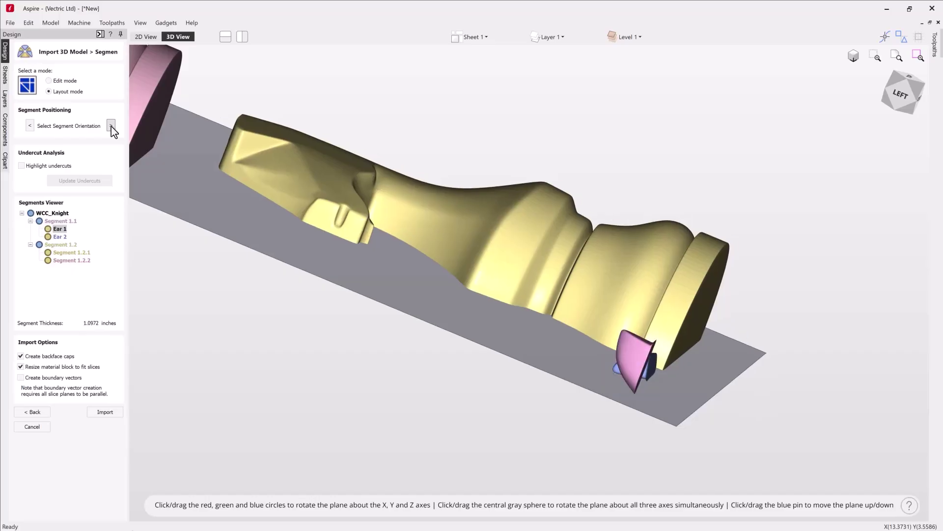
left_click(111, 125)
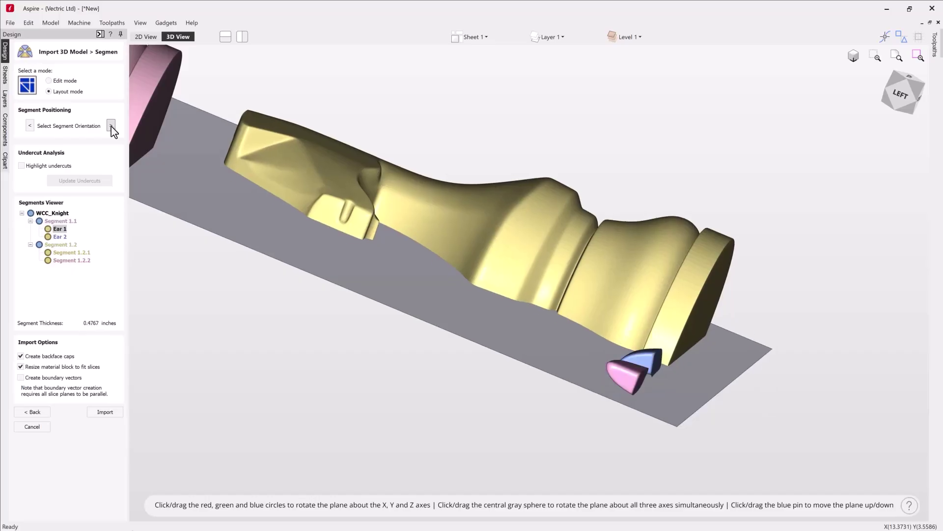
left_click_drag(361, 291, 549, 304)
Reorient Ear 2 in the layout to lie flat like Ear 1, at a segment thickness of 0.4767 inches.
left_click(649, 335)
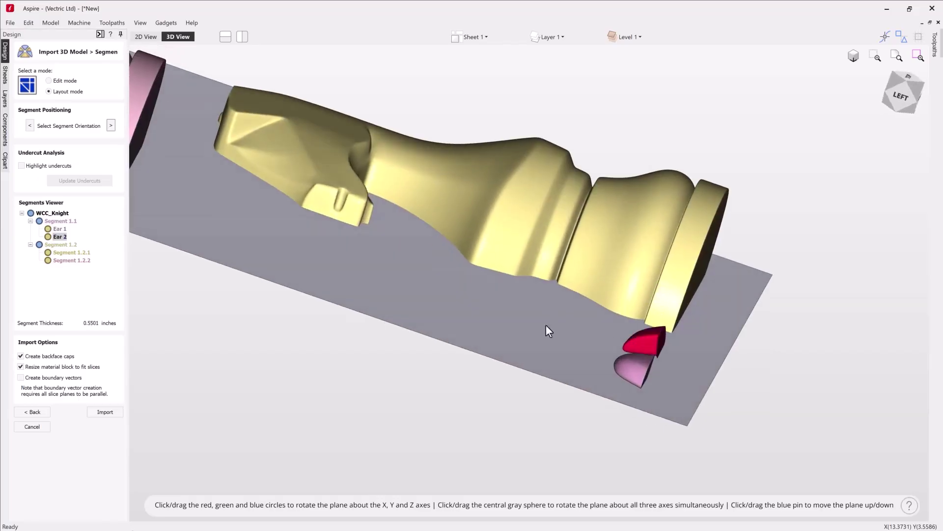
left_click(33, 125)
left_click_drag(172, 186, 292, 266)
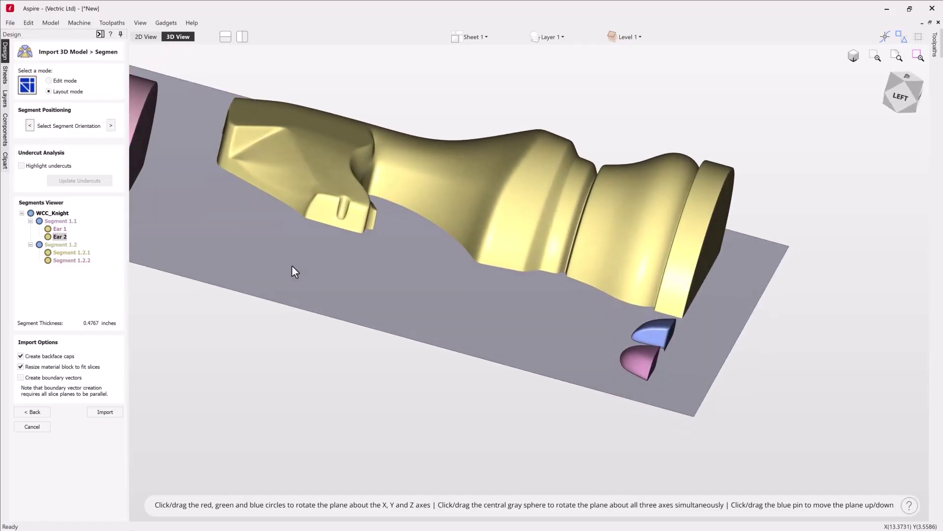
Check the complete layout and import the two body halves and both ears as components.
left_click_drag(432, 242, 553, 280)
scroll(553, 280, "down", 5)
left_click_drag(694, 285, 560, 351)
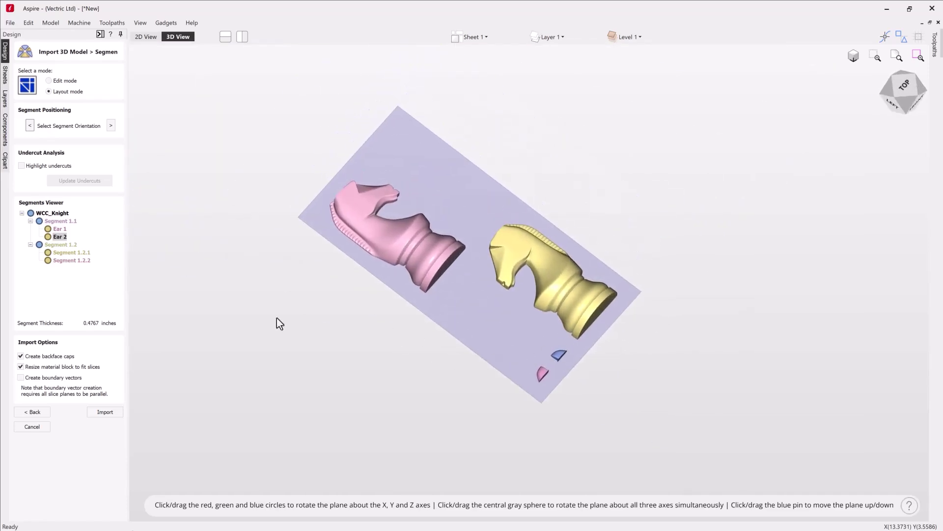
left_click(105, 411)
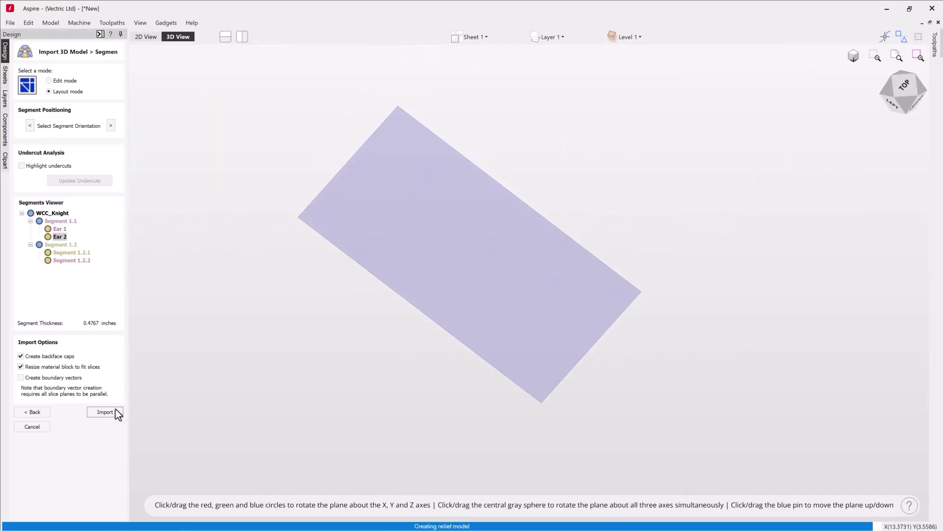
Examine the imported knight halves and ears on the material block from several angles.
left_click_drag(562, 233, 521, 305)
left_click_drag(511, 351, 482, 205)
left_click_drag(492, 340, 754, 275)
key("1")
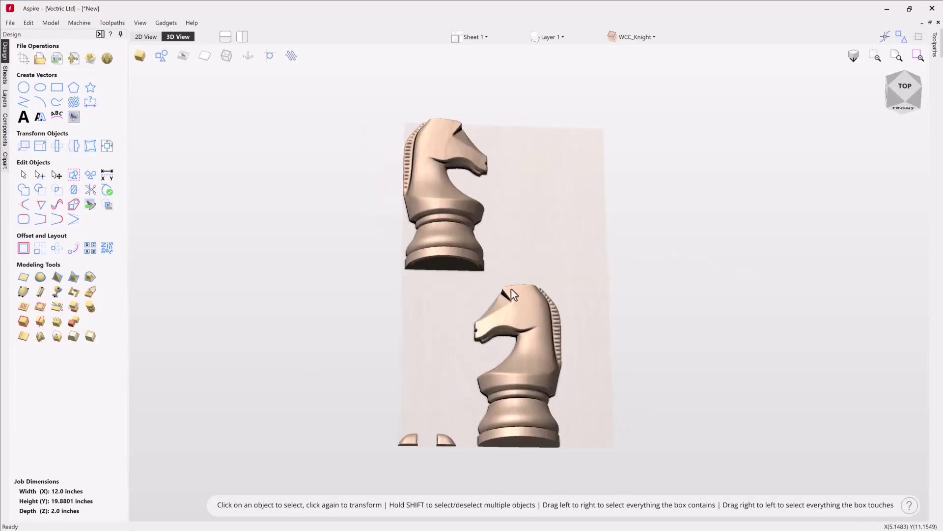
left_click_drag(431, 348, 442, 354)
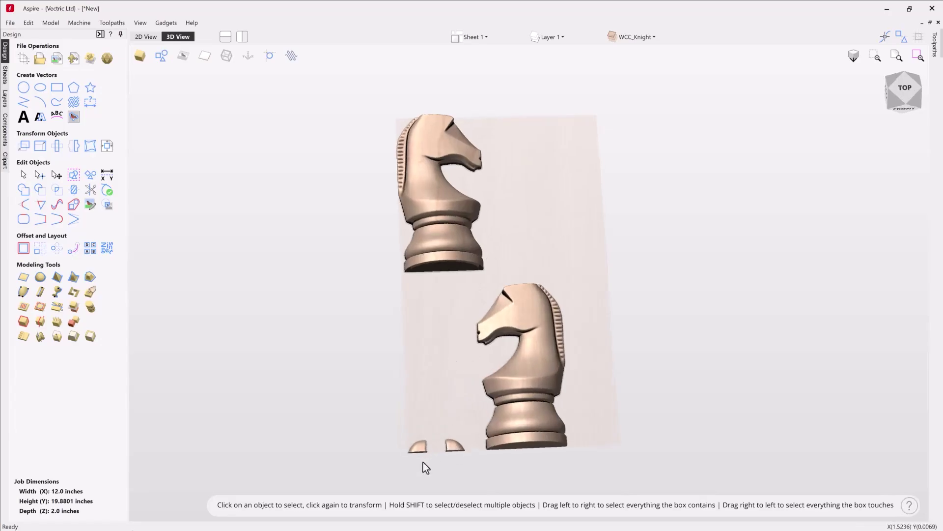
mouse_move(487, 323)
left_mouse_down()
mouse_move(596, 326)
mouse_move(615, 399)
mouse_move(420, 305)
mouse_move(480, 316)
mouse_move(483, 297)
mouse_move(473, 316)
left_mouse_up()
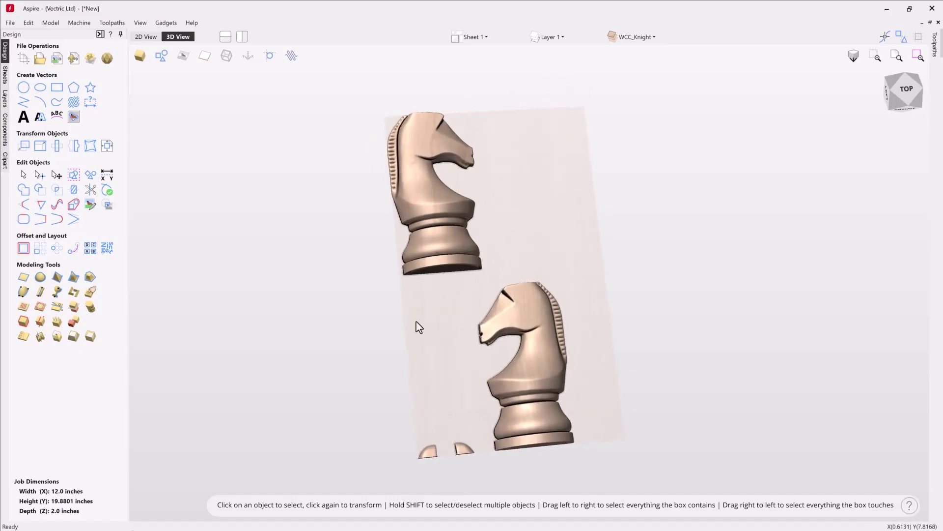
left_click_drag(416, 321, 438, 343)
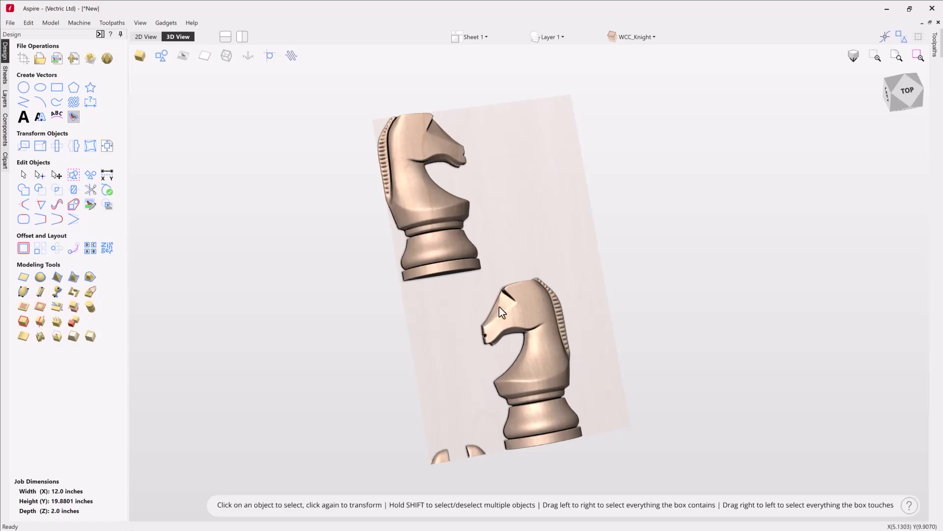
left_click_drag(458, 352, 537, 323)
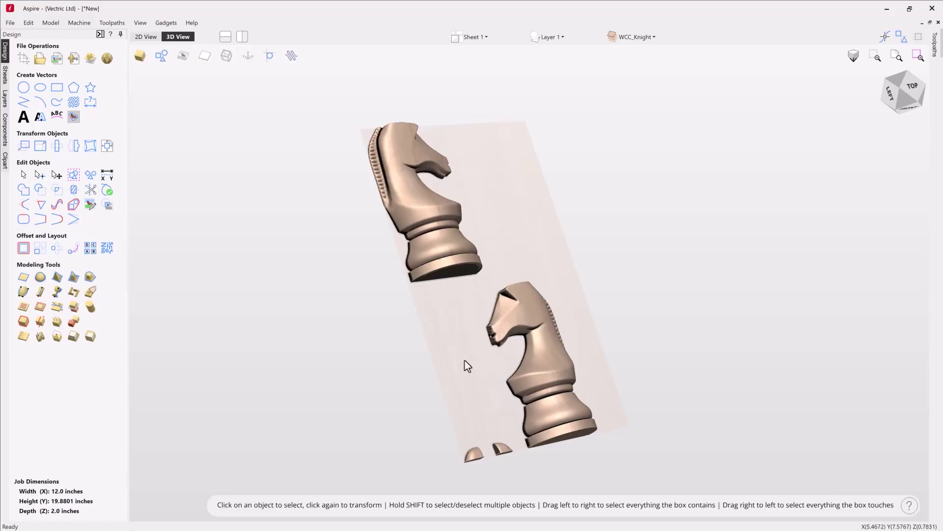
left_click_drag(463, 360, 421, 355)
left_click_drag(255, 265, 228, 264)
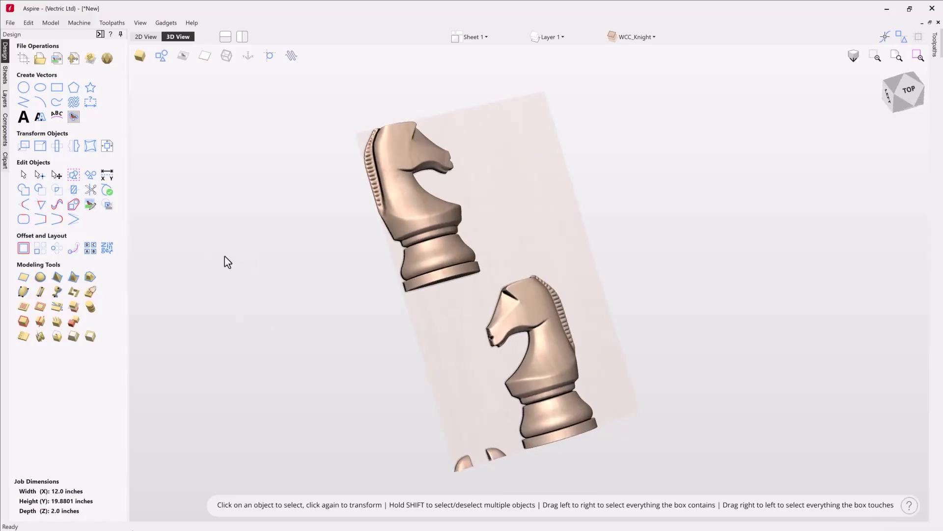
Change the job setup to Double Sided and enable zeroing off the same side.
left_click(22, 60)
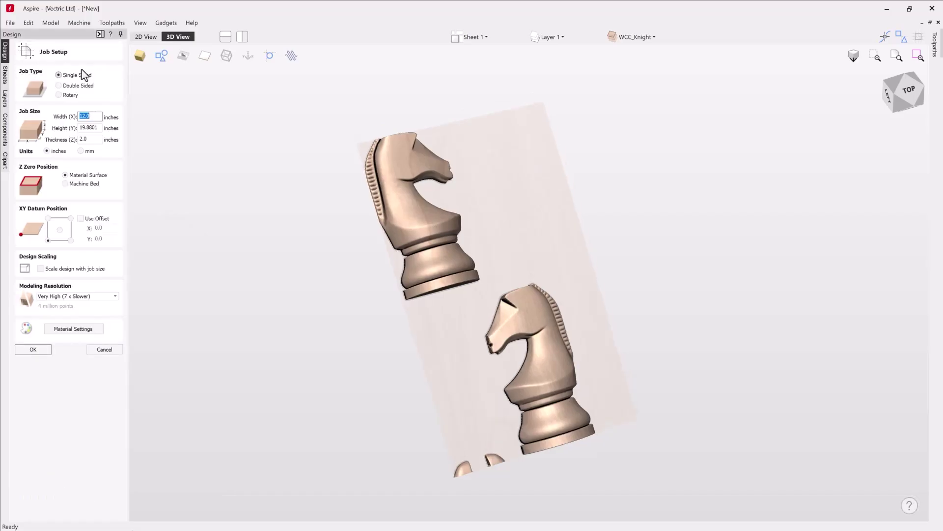
left_click(58, 85)
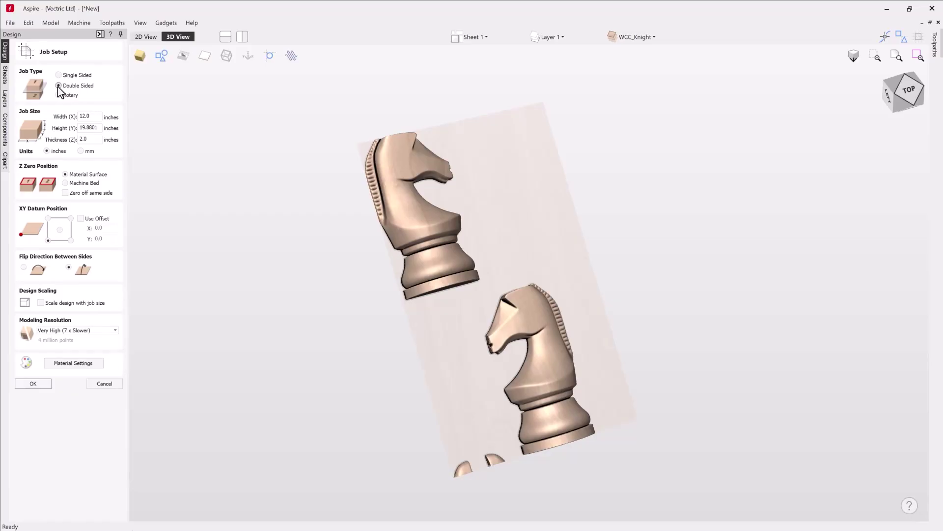
left_click(66, 193)
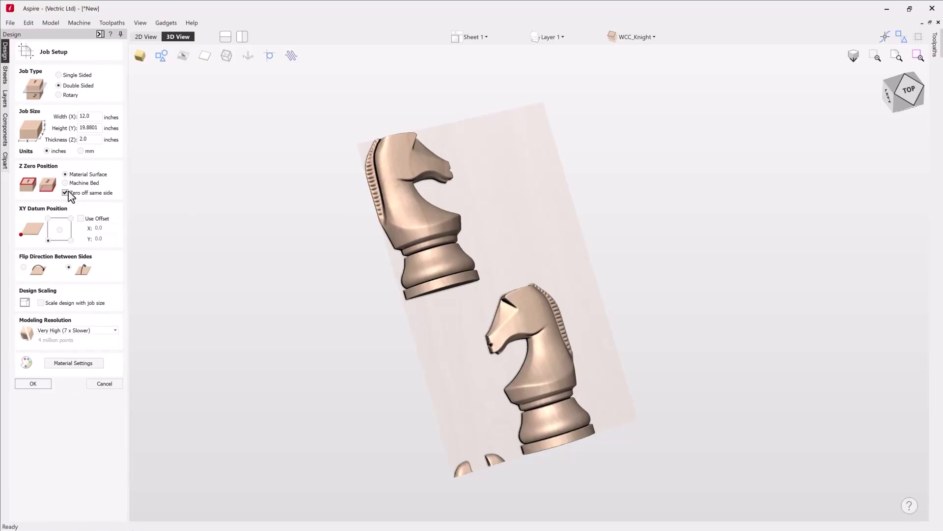
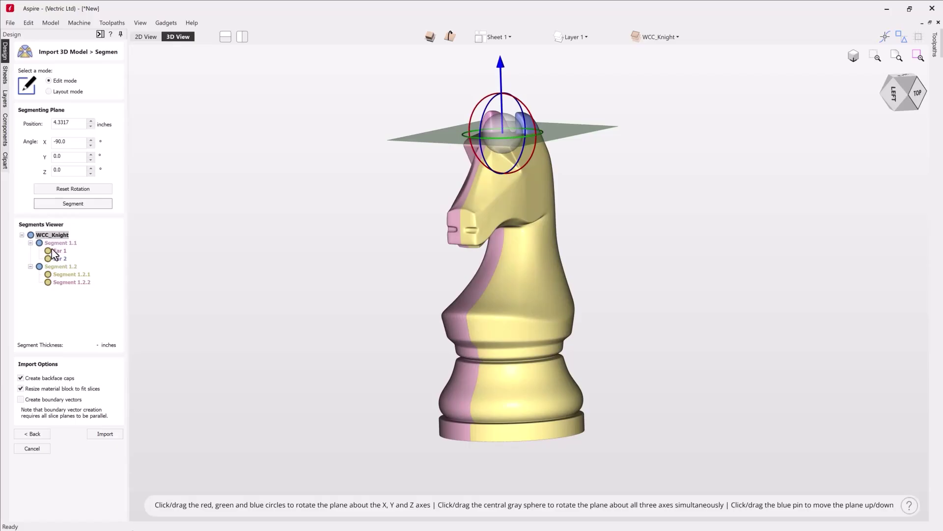
Delete the children of Segment 1.2 to rejoin the knight's two body halves.
left_click(57, 266)
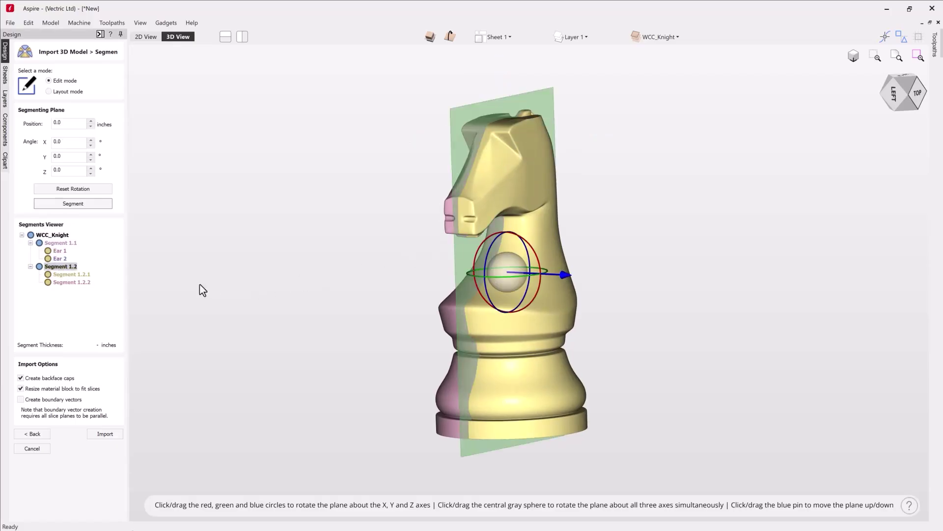
right_click(75, 268)
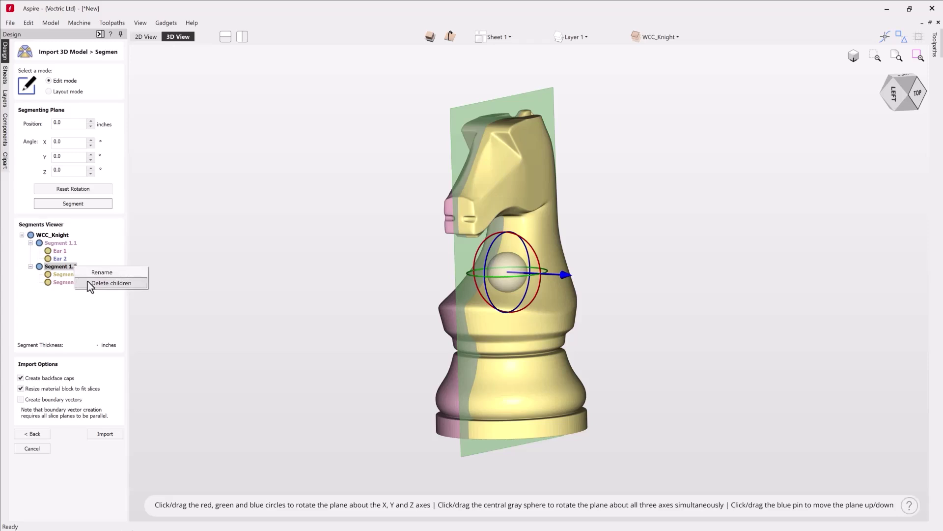
left_click(90, 284)
left_click_drag(131, 287, 415, 308)
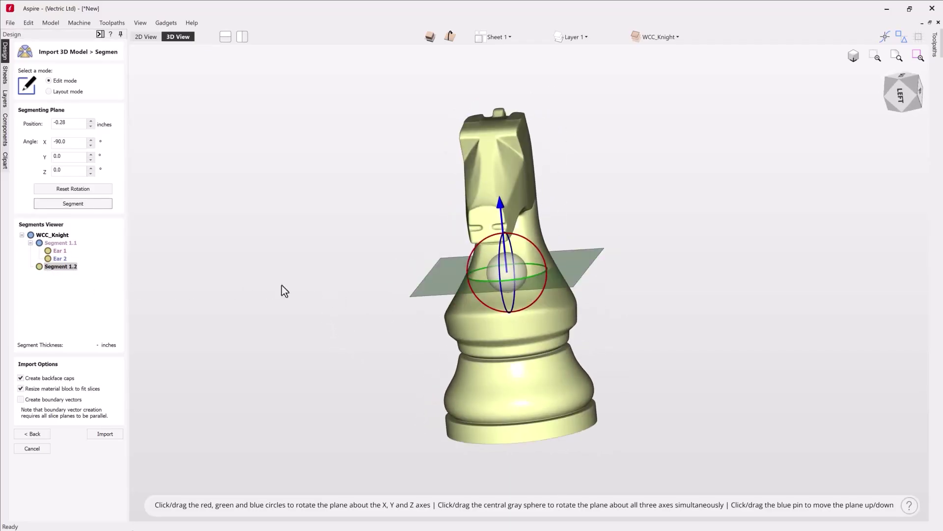
Check the whole WCC_Knight with its undivided body and separate ears, and switch the segmentation to layout mode.
left_click(54, 236)
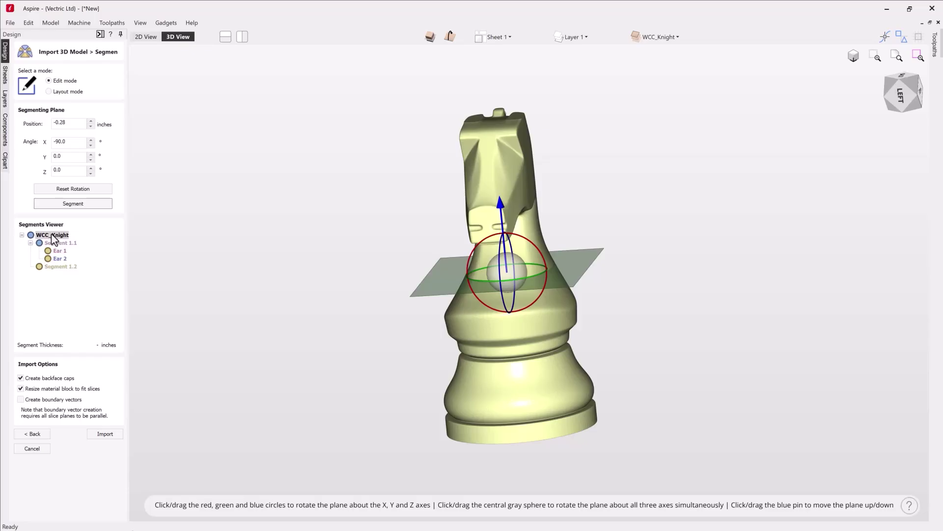
left_click_drag(393, 290, 600, 282)
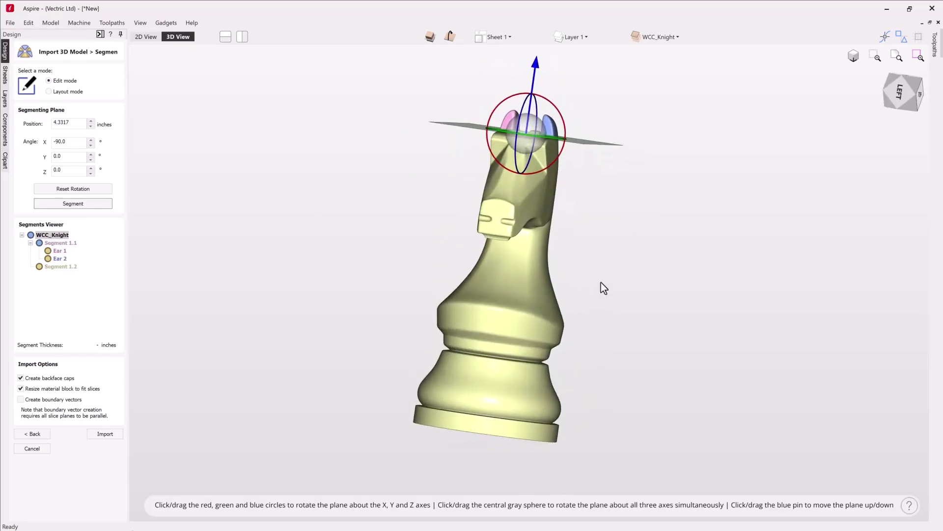
left_click(52, 93)
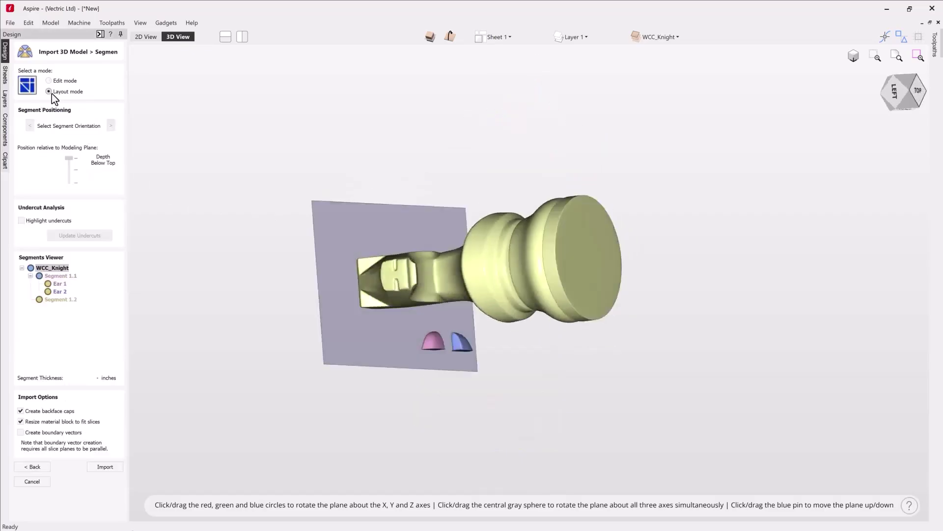
left_click_drag(461, 413, 567, 328)
Cycle the orientation of the knight's body (Segment 1.2) until it lies on its side with the horse's profile facing up.
left_click(470, 268)
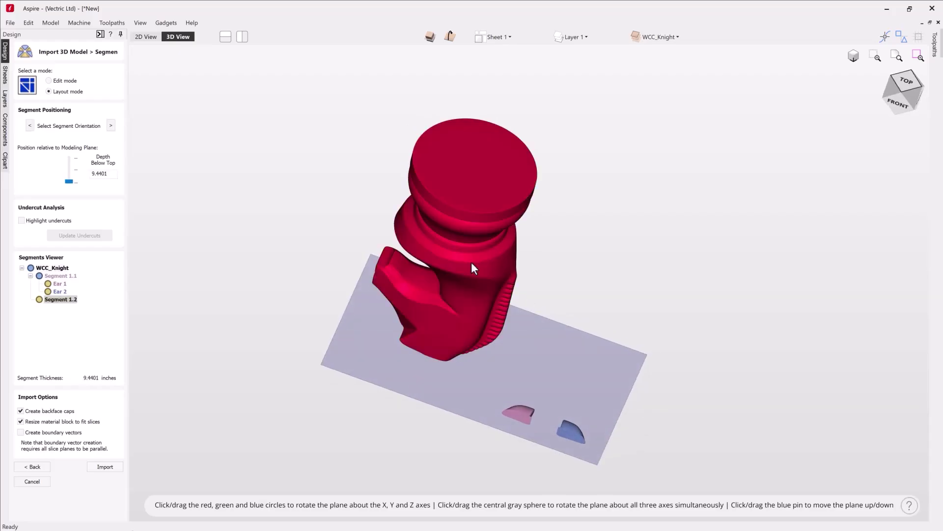
left_click(111, 126)
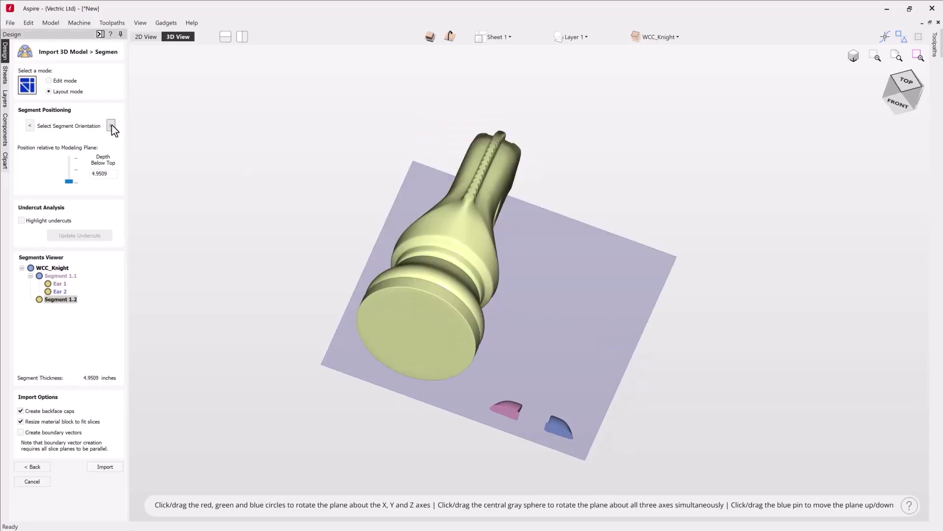
left_click(111, 126)
left_click(111, 126)
left_click(111, 125)
left_click(111, 126)
left_click_drag(454, 358, 533, 398)
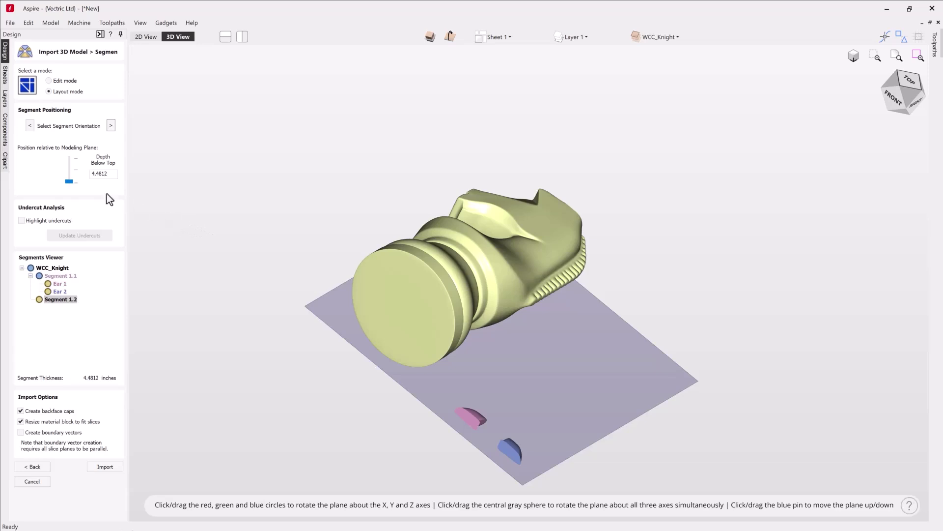
Position the knight's body midway through the modeling plane, at a depth below top of 2.2406 inches.
left_click_drag(73, 183, 71, 173)
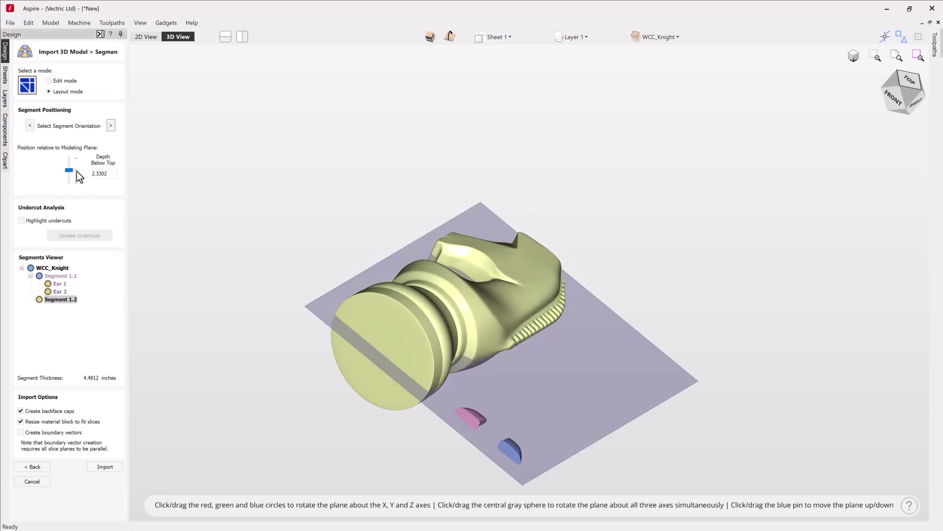
left_click_drag(76, 171, 76, 170)
left_click_drag(313, 369, 533, 291)
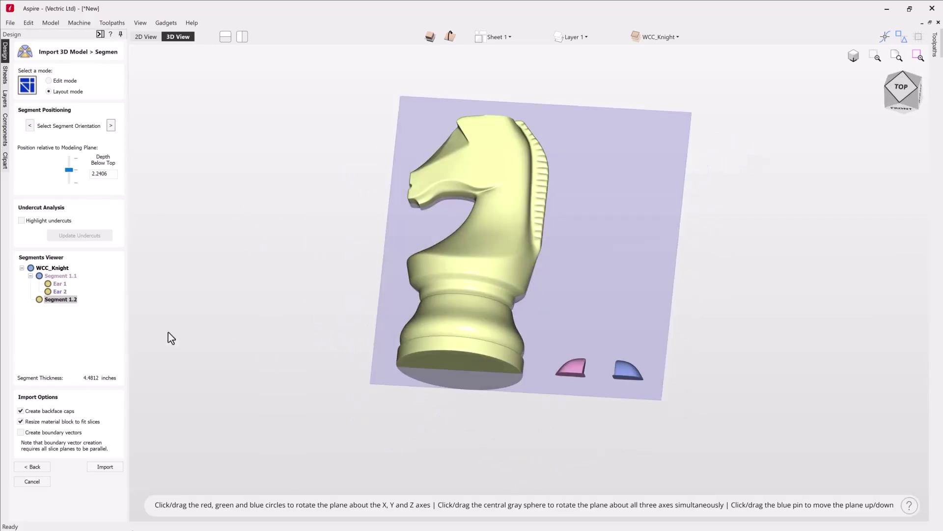
Import the body and both ears as components and inspect them on the material block from the side and from above.
left_click(117, 467)
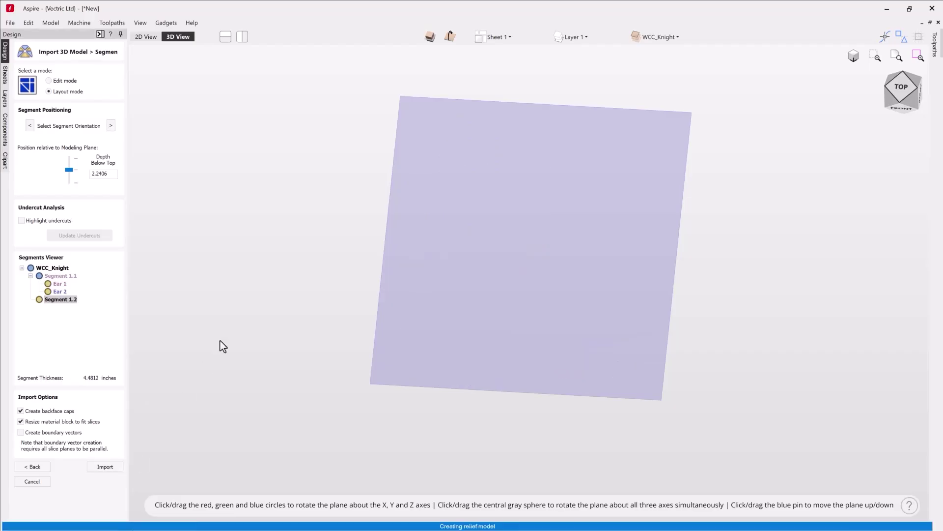
left_click_drag(323, 321, 527, 326)
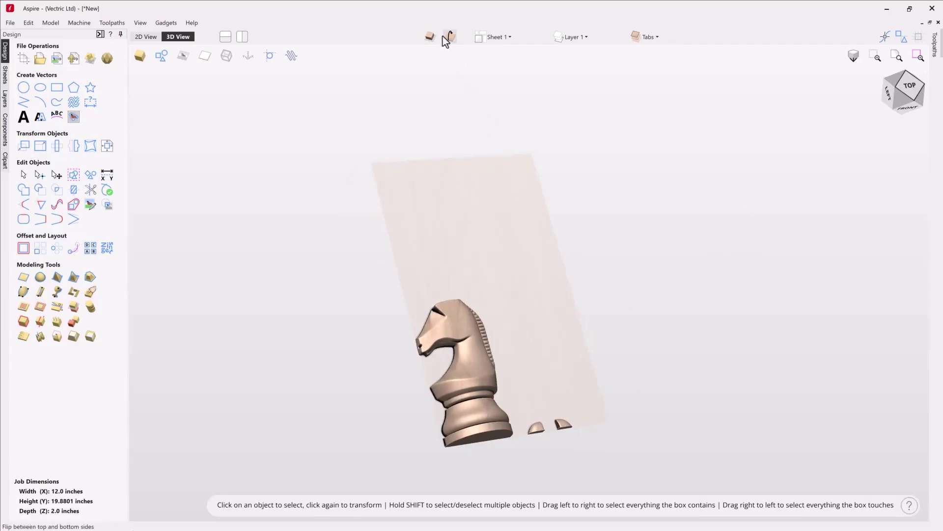
left_click_drag(337, 305, 647, 275)
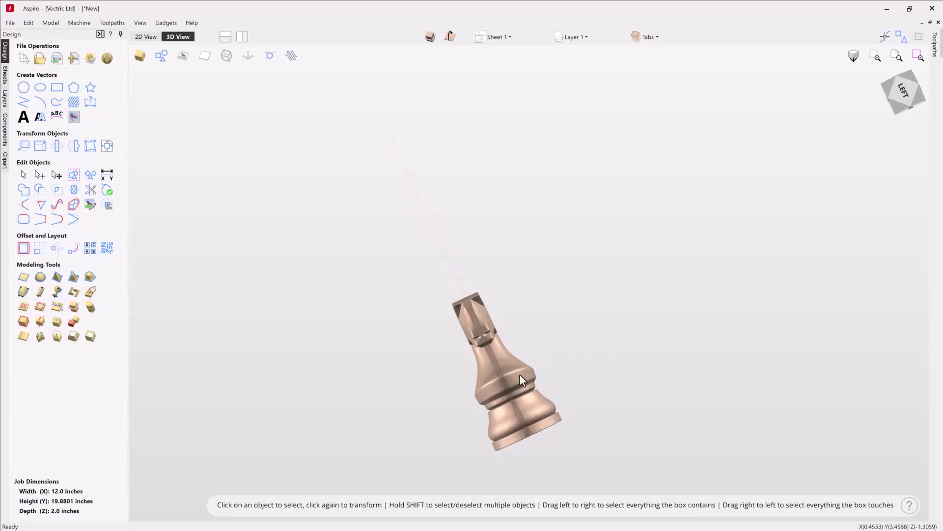
left_click_drag(581, 295, 663, 226)
left_click(910, 92)
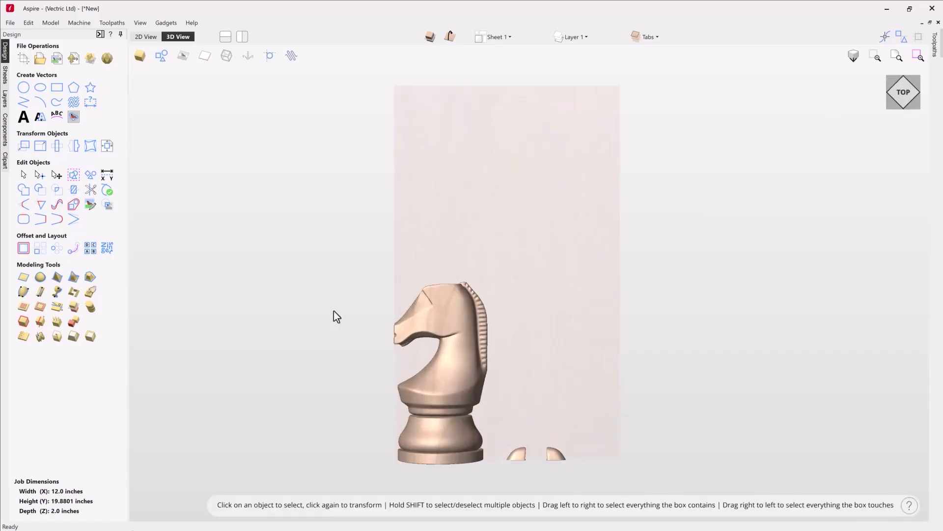